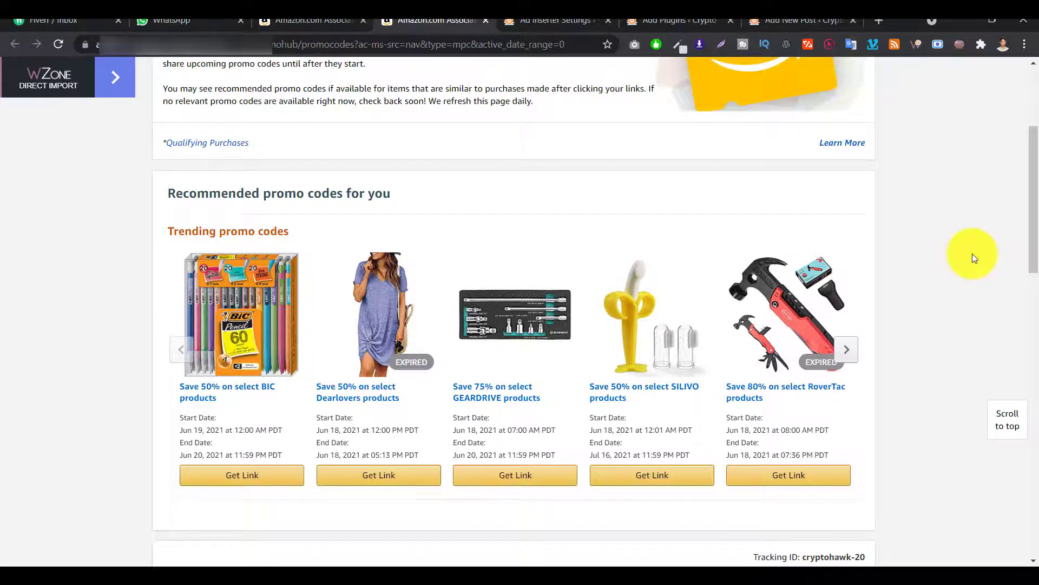
# Search the Amazon Associates Quick Links for "microphone".
pyautogui.hotkey('ctrl', 'shift', 'Tab')
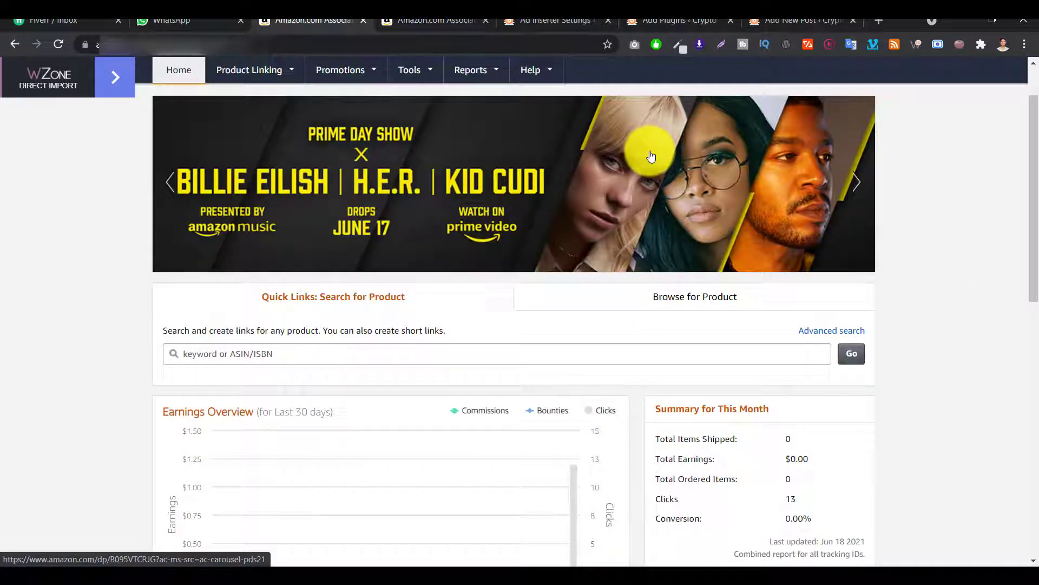
pyautogui.scroll(-3, 633, 251)
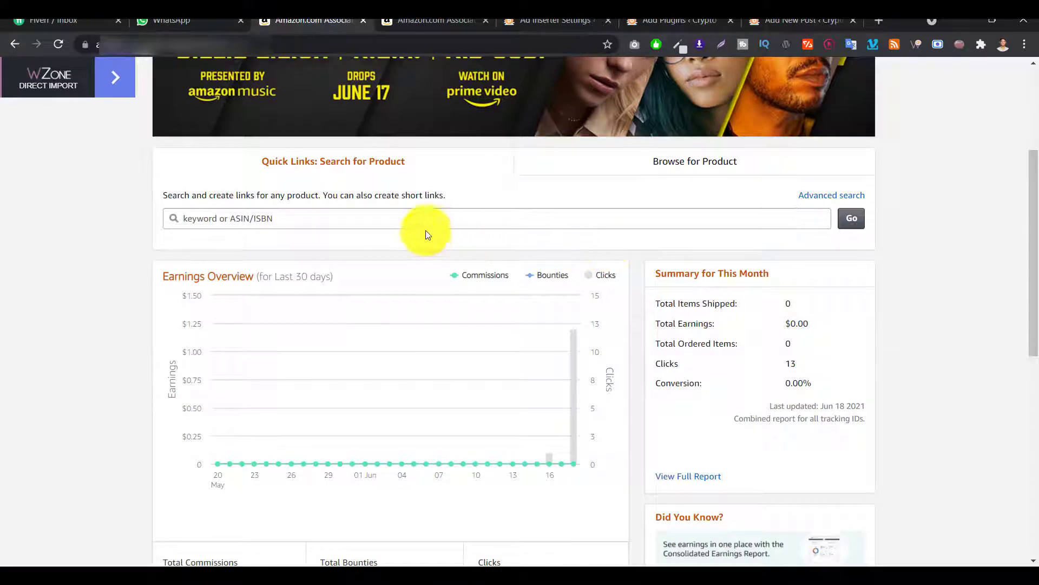
pyautogui.click(308, 219)
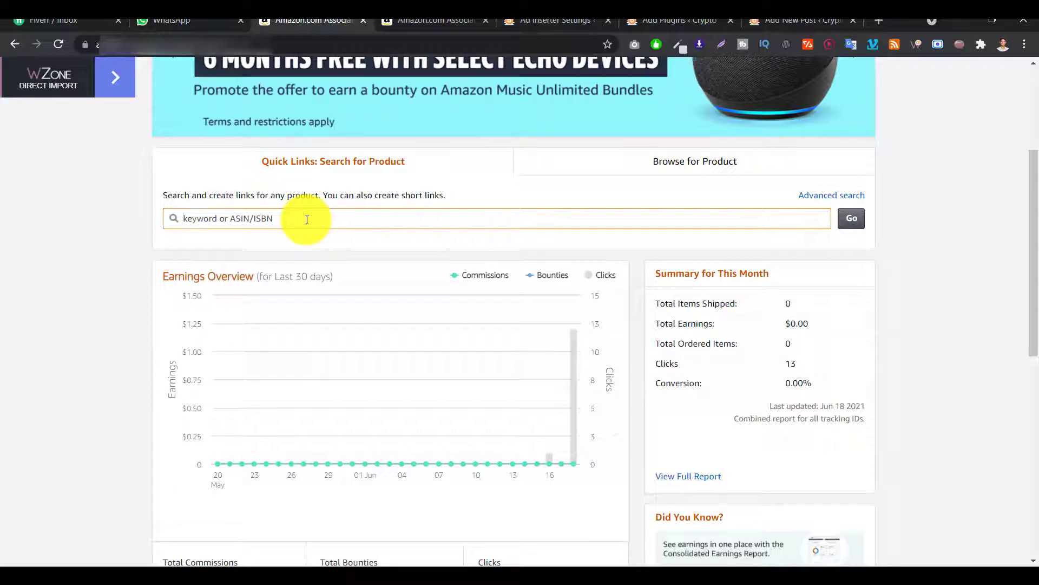
pyautogui.write('microphone')
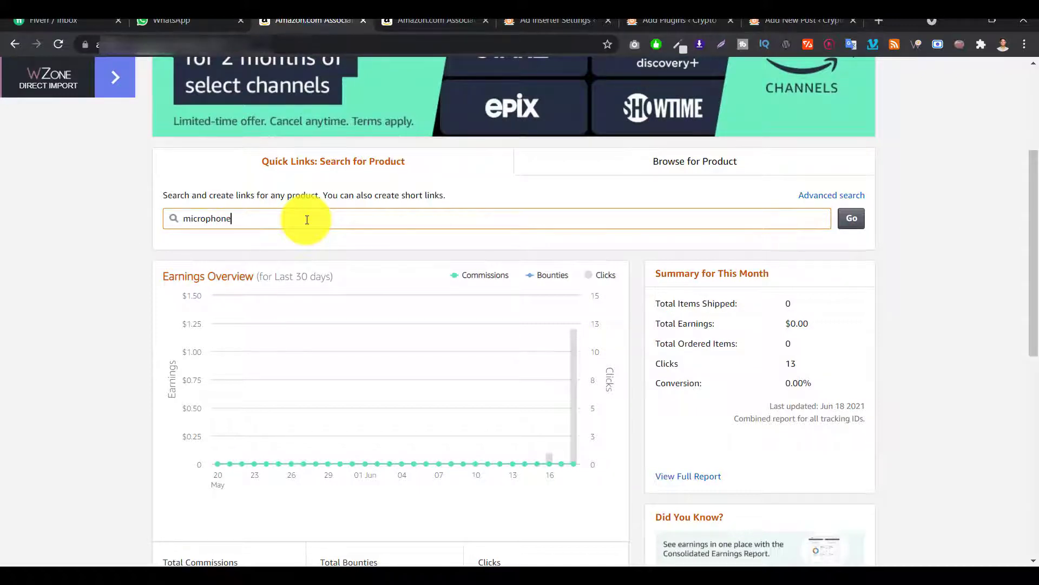
pyautogui.press('Return')
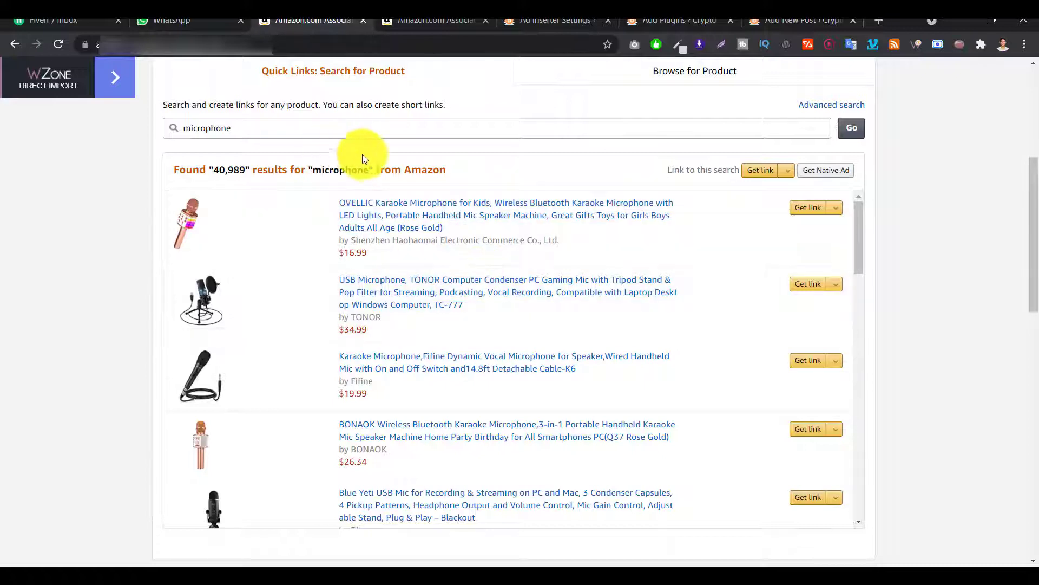
# Get the text link for the TONOR USB microphone, shorten it with amzn.to, and close the link dialog.
pyautogui.click(833, 289)
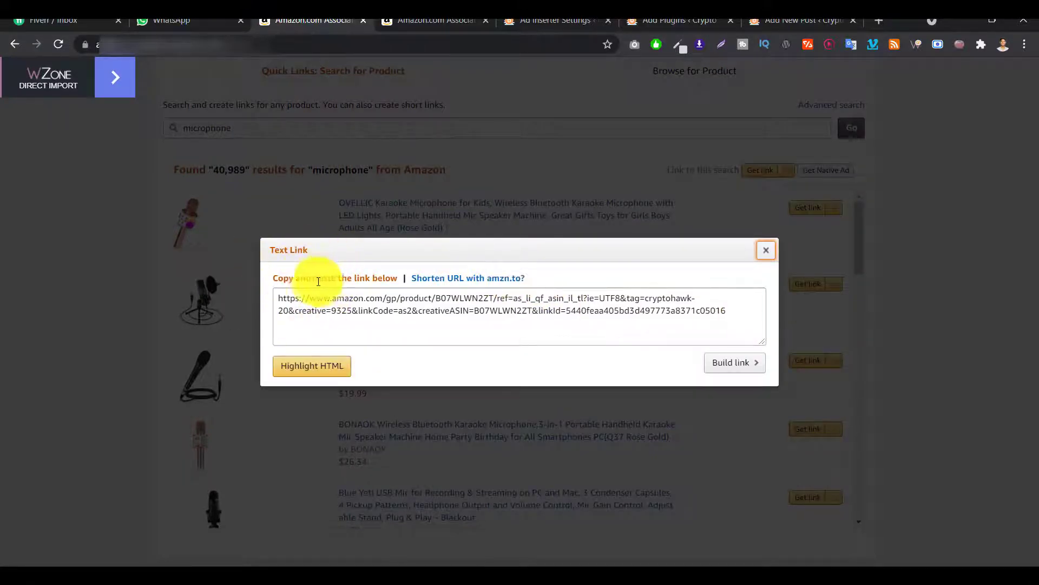
pyautogui.click(347, 306)
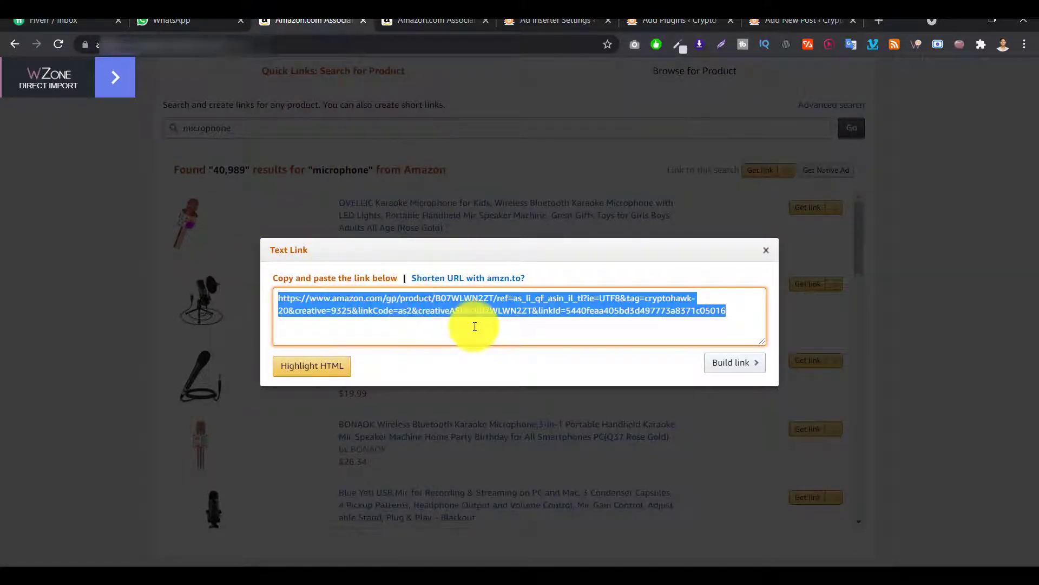
pyautogui.click(455, 286)
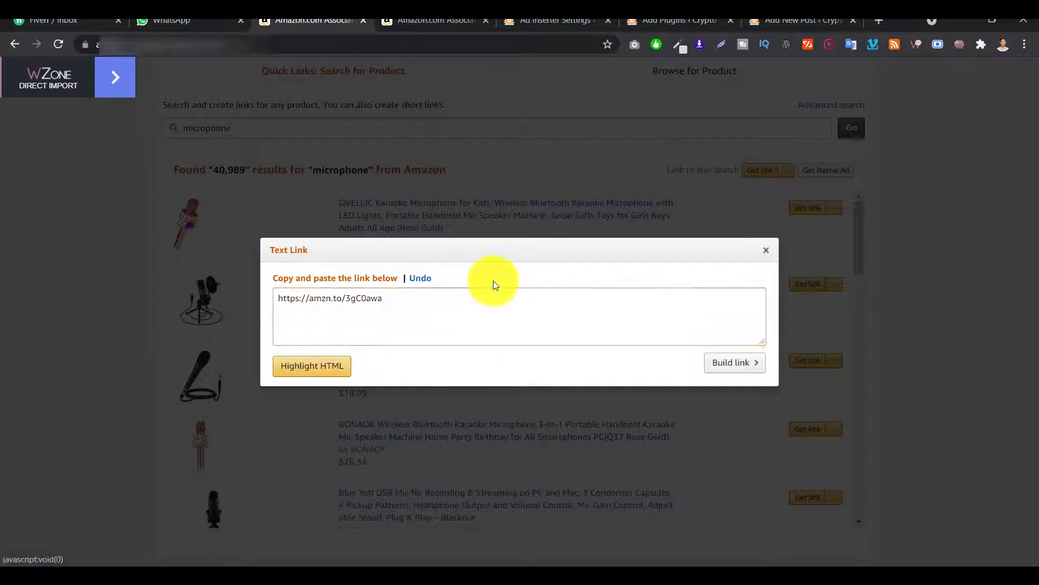
pyautogui.click(405, 301)
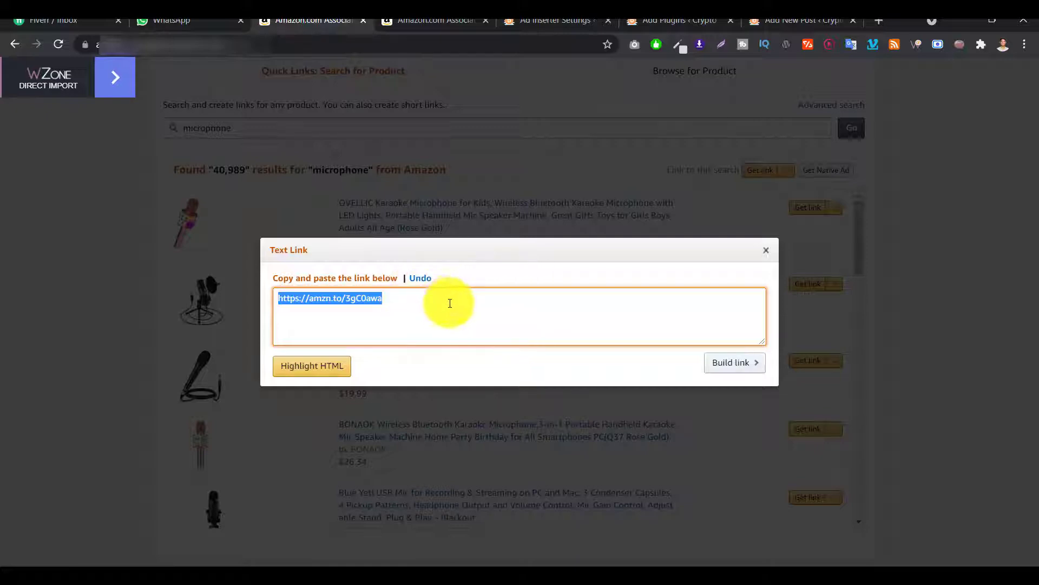
pyautogui.click(771, 252)
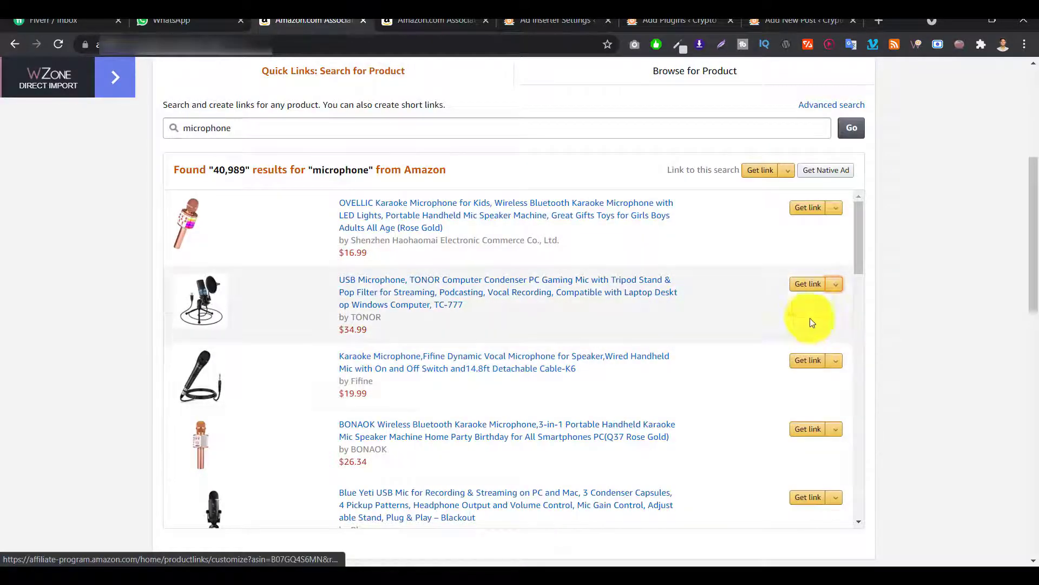
# Open the TONOR microphone's link customization page and compare the Text Only and Image Only formats, ending on Text and Image.
pyautogui.click(810, 286)
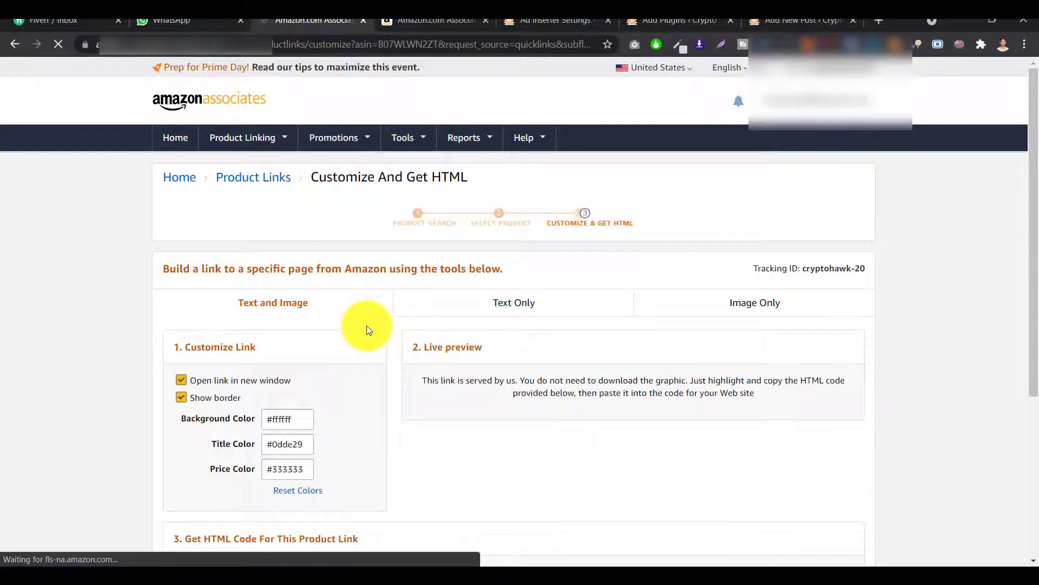
pyautogui.scroll(-4, 530, 365)
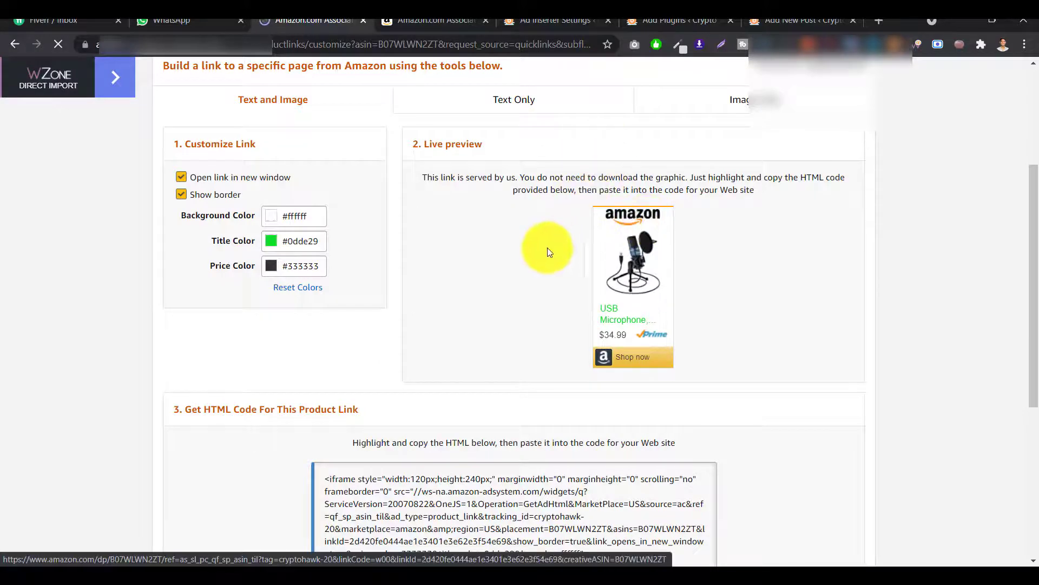
pyautogui.click(517, 103)
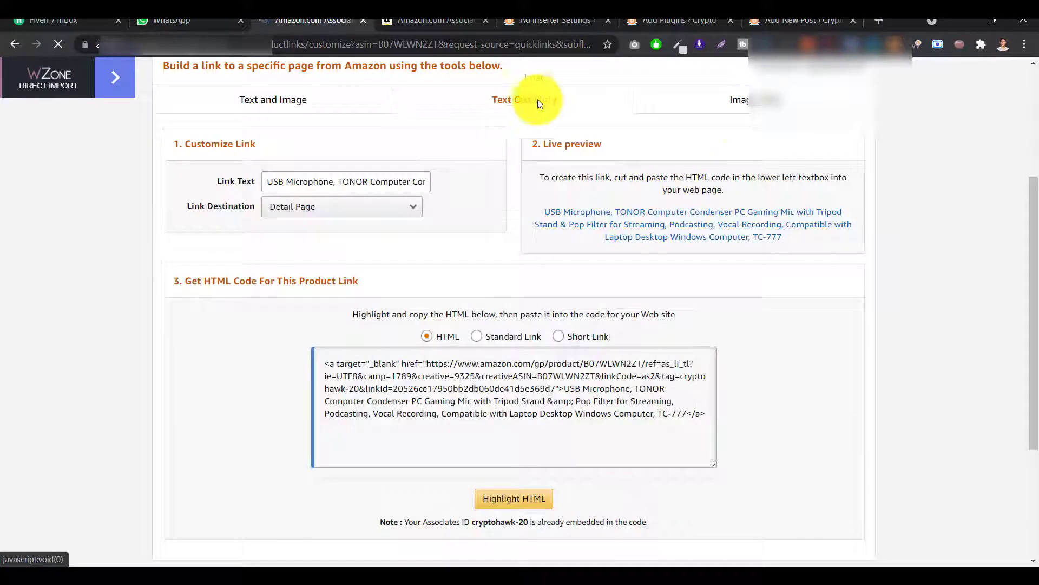
pyautogui.click(745, 104)
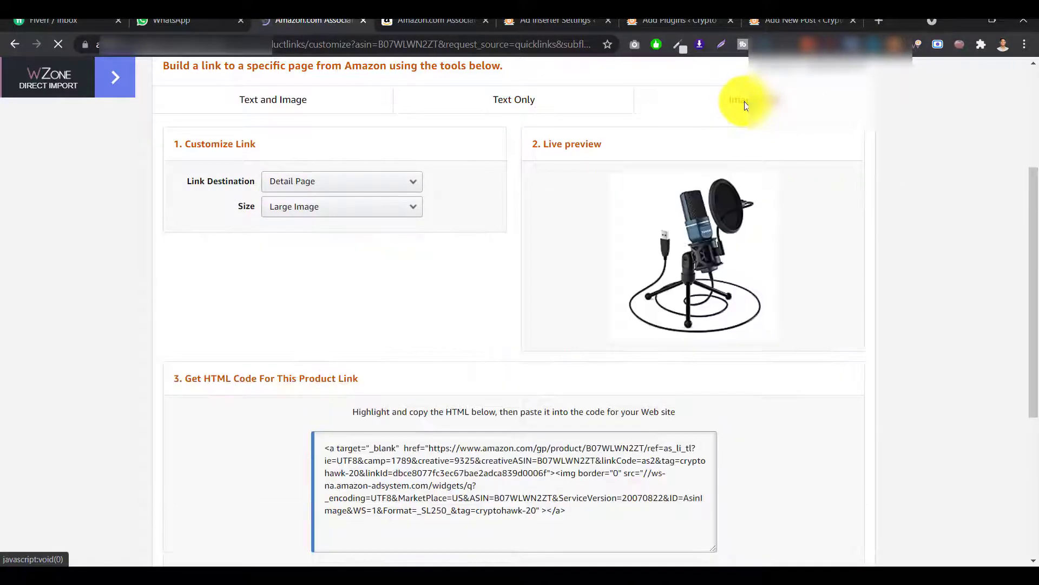
pyautogui.click(300, 105)
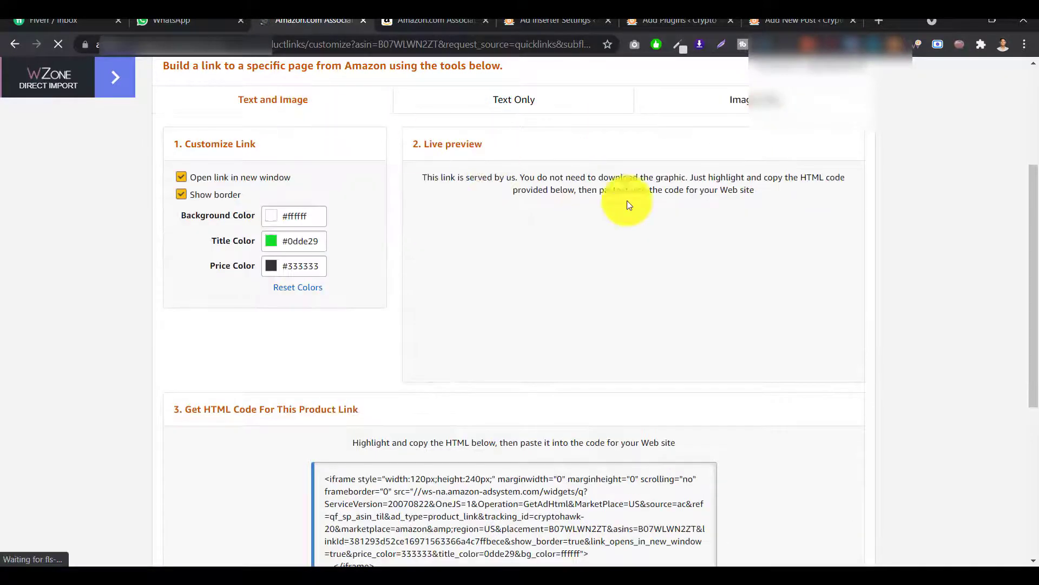
# Copy the full HTML iframe code of the microphone's Text and Image link.
pyautogui.scroll(-4, 705, 214)
pyautogui.click(516, 302)
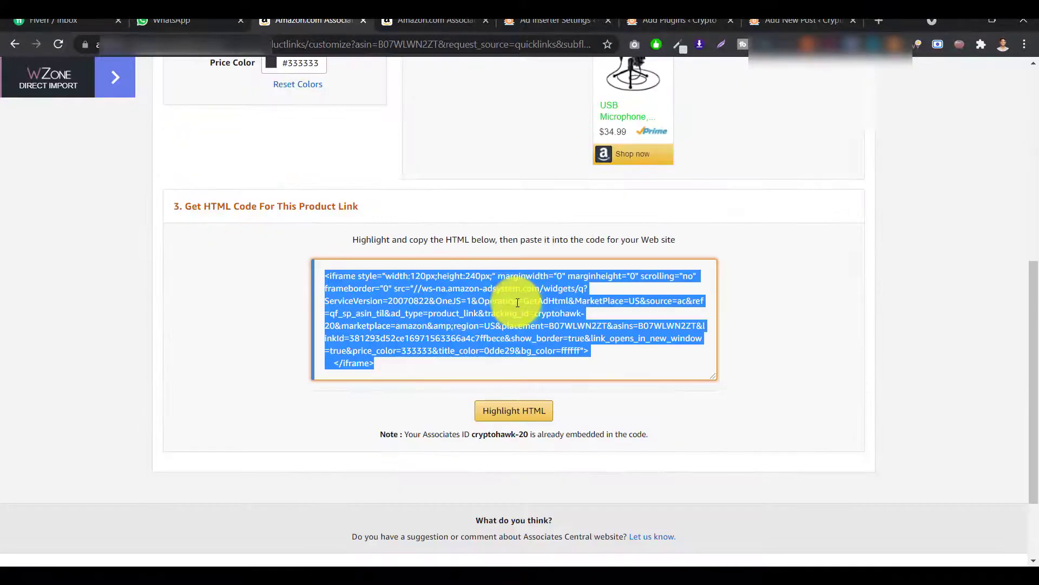
pyautogui.rightClick(509, 288)
pyautogui.click(518, 295)
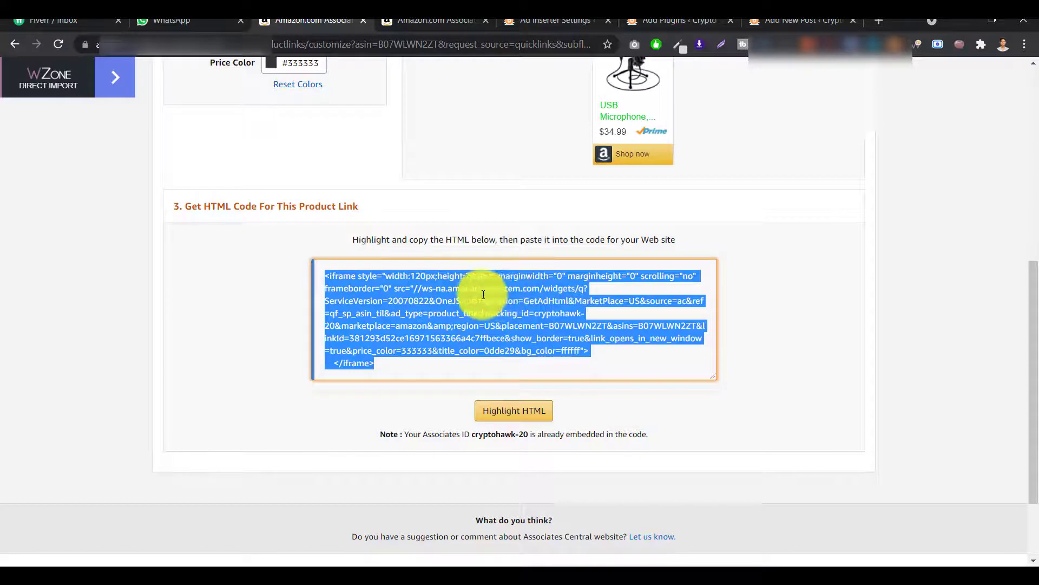
pyautogui.rightClick(532, 308)
pyautogui.click(547, 318)
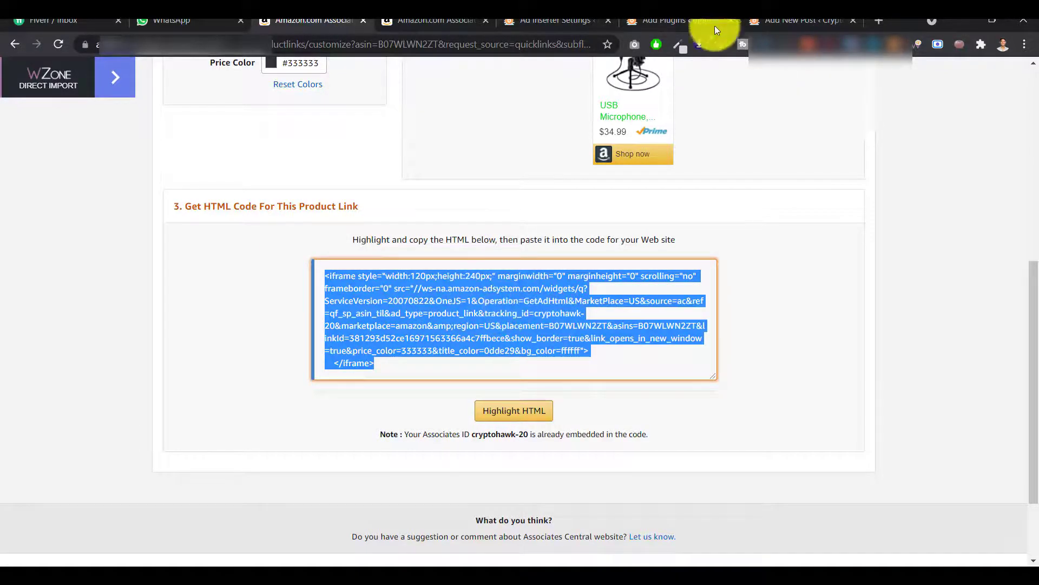
# Switch to the WordPress admin, review the Ad Inserter plugin listing, and paste the copied product code into Ad Inserter's Block 3.
pyautogui.click(676, 20)
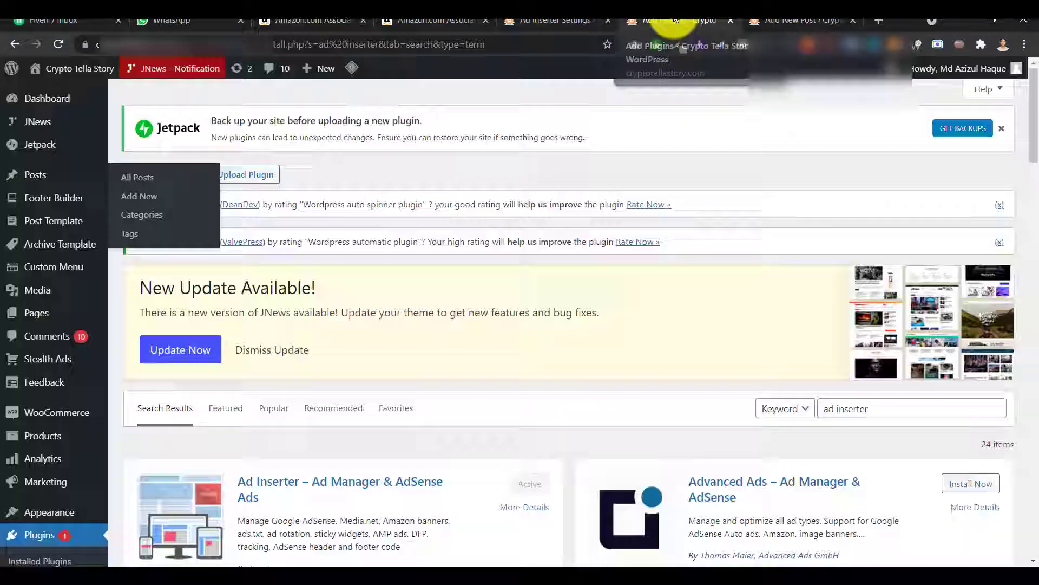
pyautogui.scroll(-2, 736, 288)
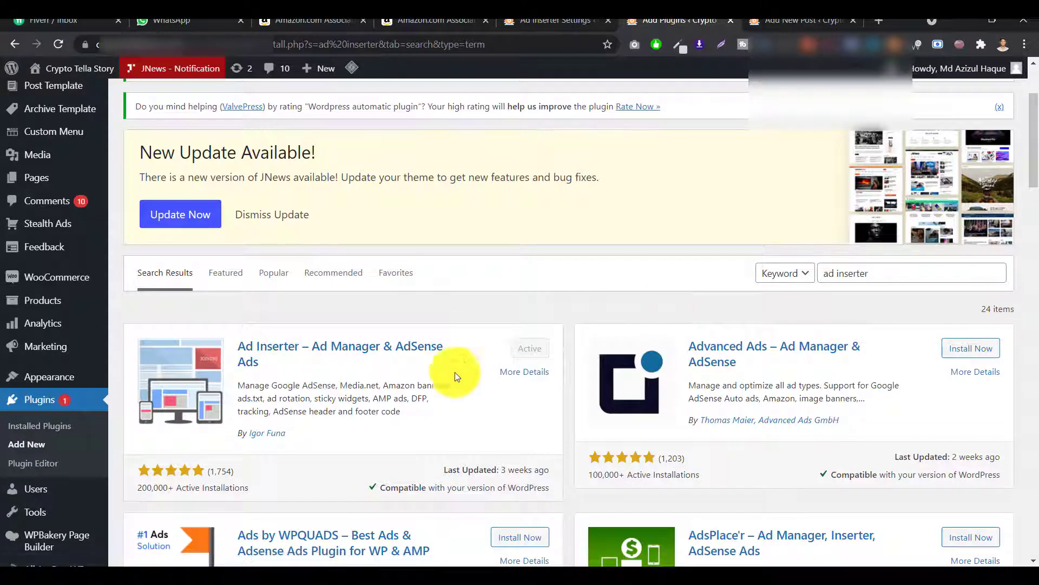
pyautogui.click(556, 22)
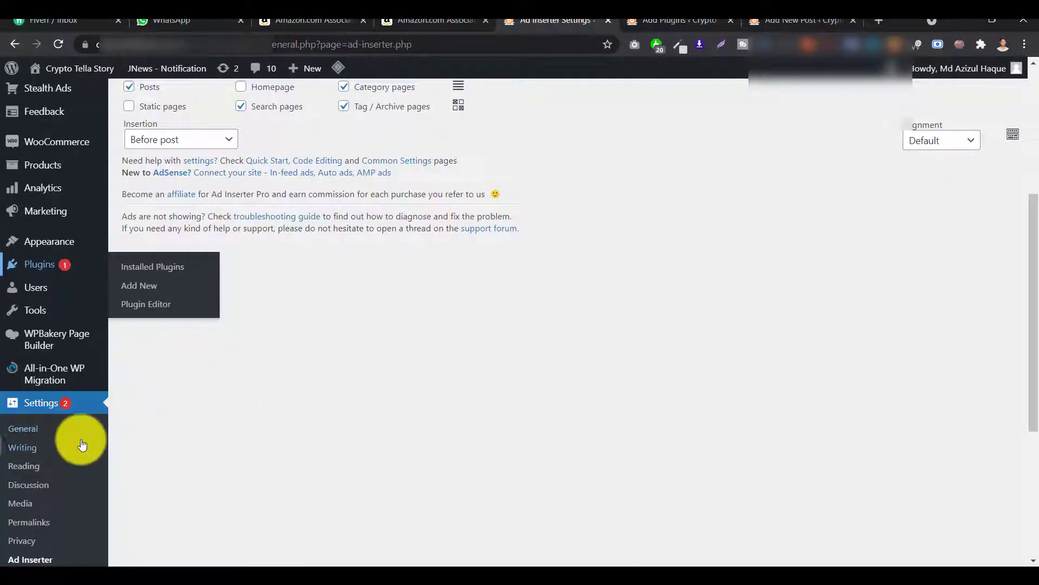
pyautogui.scroll(-1, 59, 390)
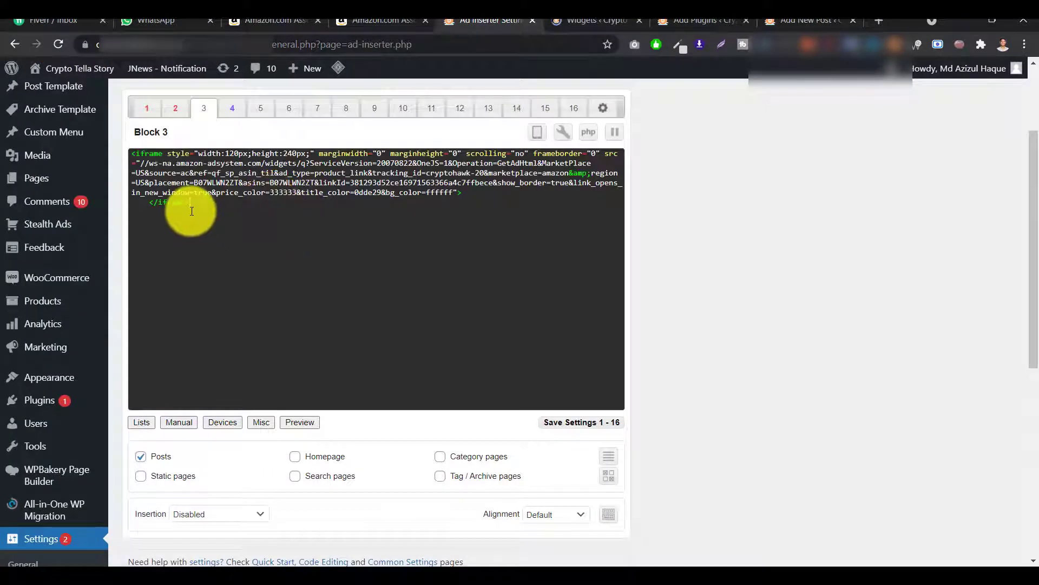
# Examine the insertion positions available for Ad Inserter's Block 3 without choosing a different one.
pyautogui.scroll(-2, 268, 337)
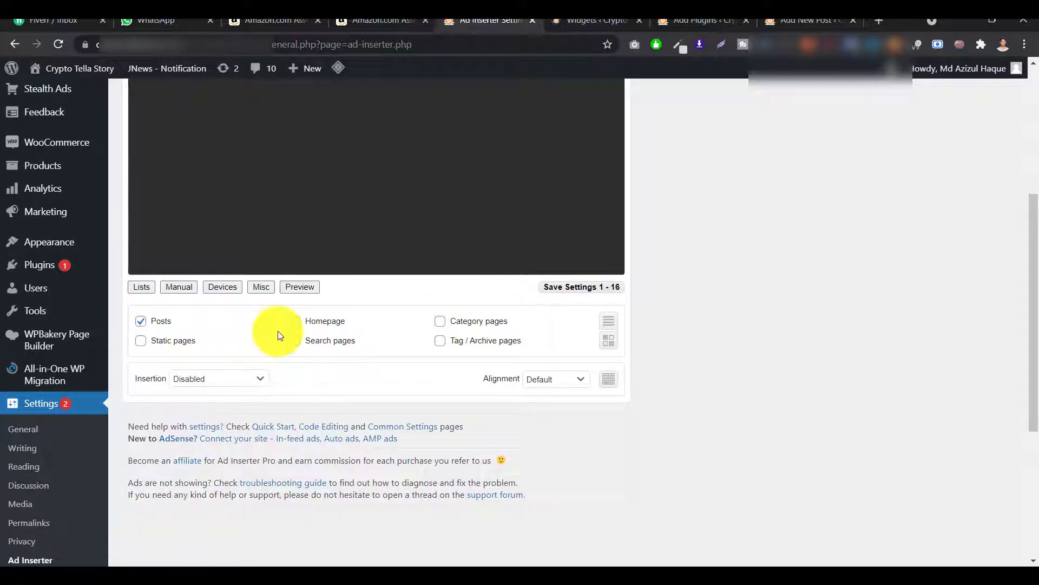
pyautogui.click(227, 380)
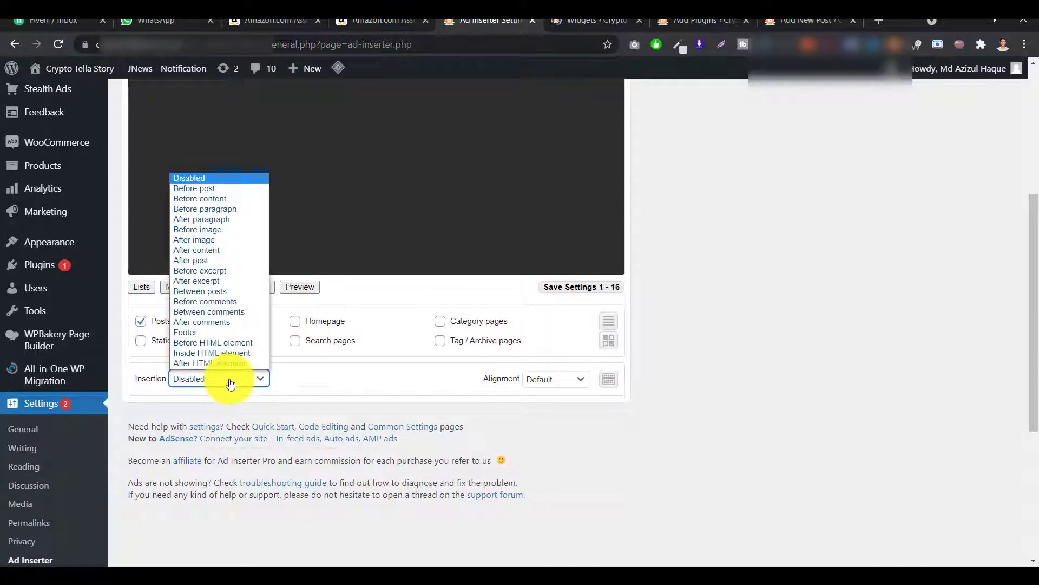
pyautogui.click(231, 381)
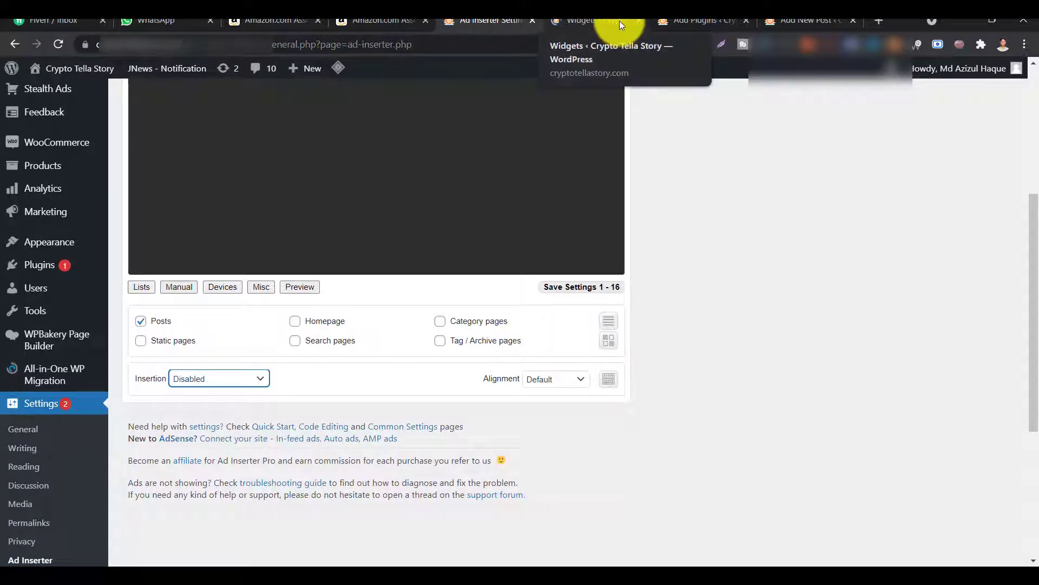
pyautogui.click(201, 380)
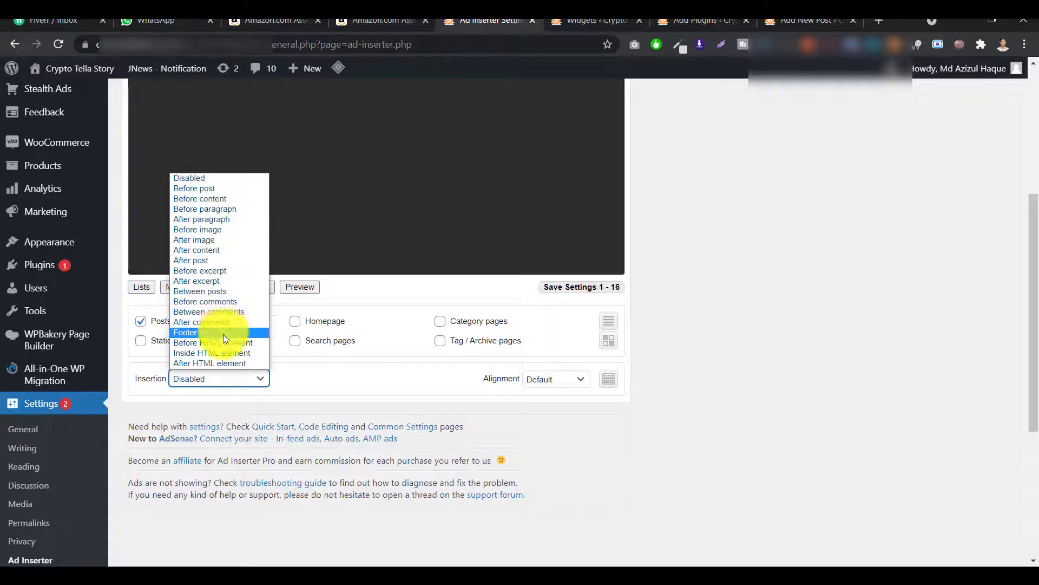
pyautogui.click(900, 320)
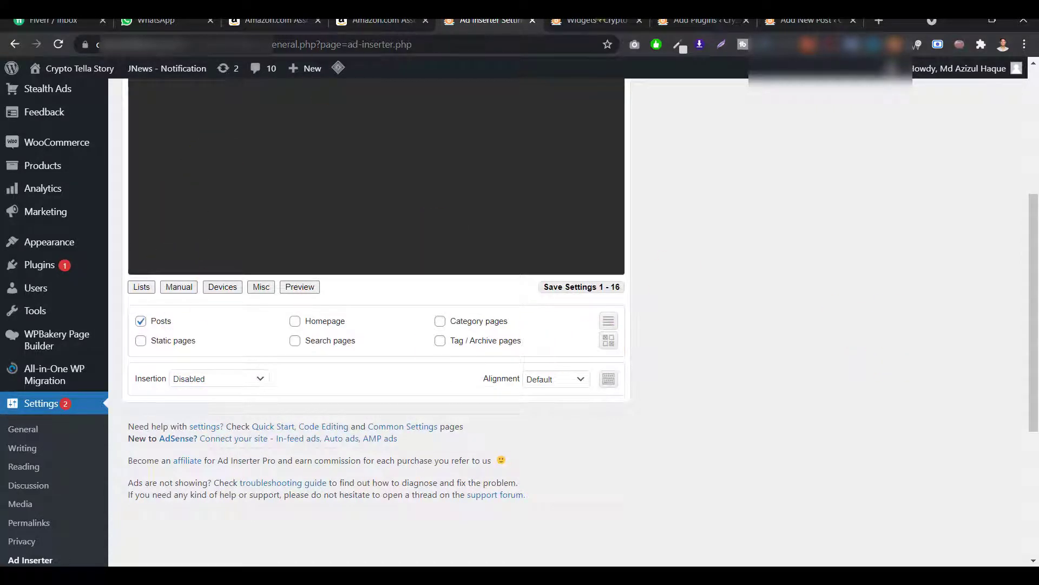
# Examine which widget areas the Ad Inserter widget can be added to, and cancel without adding it.
pyautogui.click(592, 21)
pyautogui.scroll(-4, 18, 412)
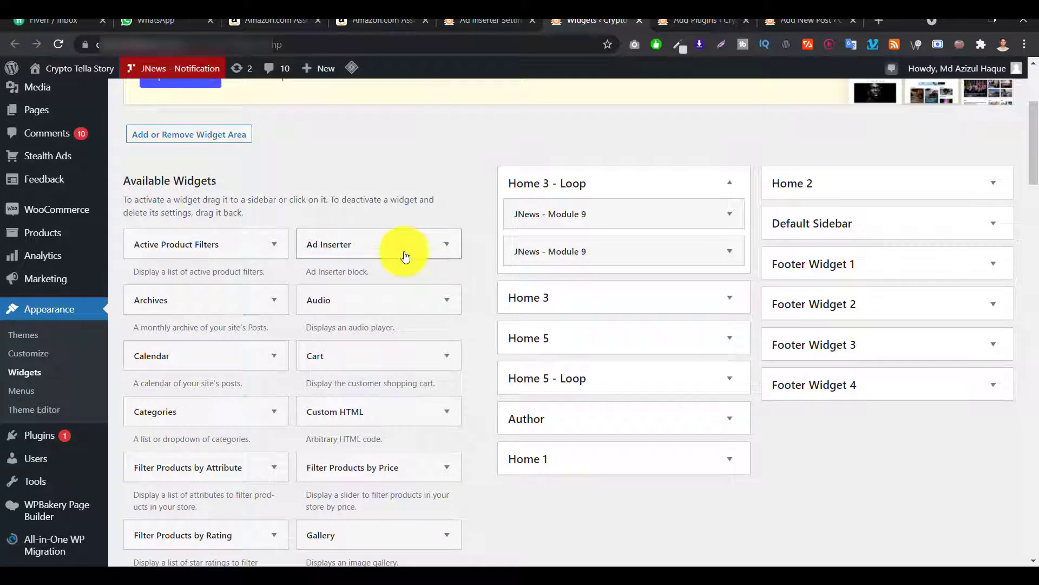
pyautogui.click(442, 252)
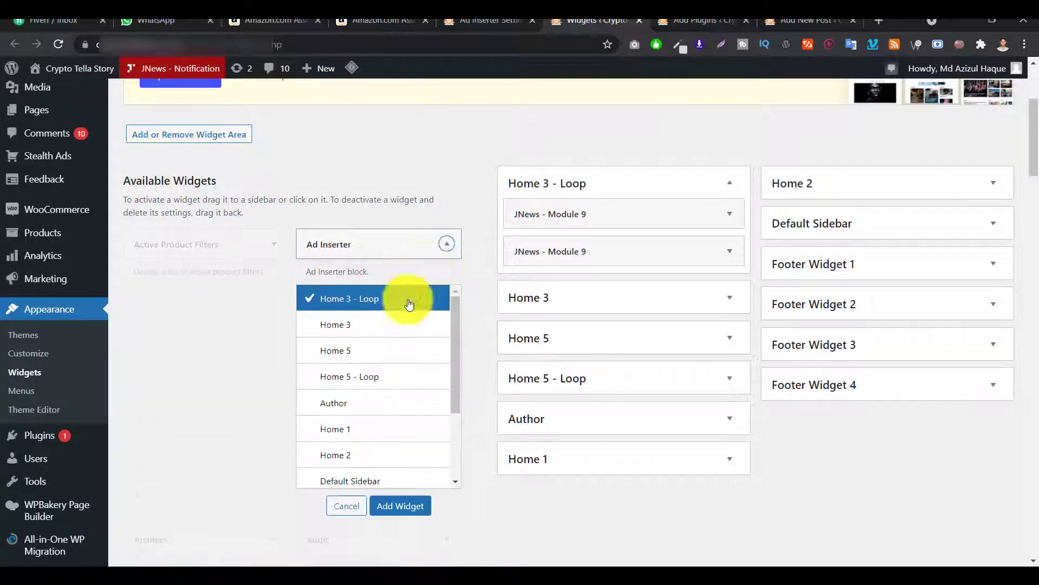
pyautogui.scroll(-2, 364, 399)
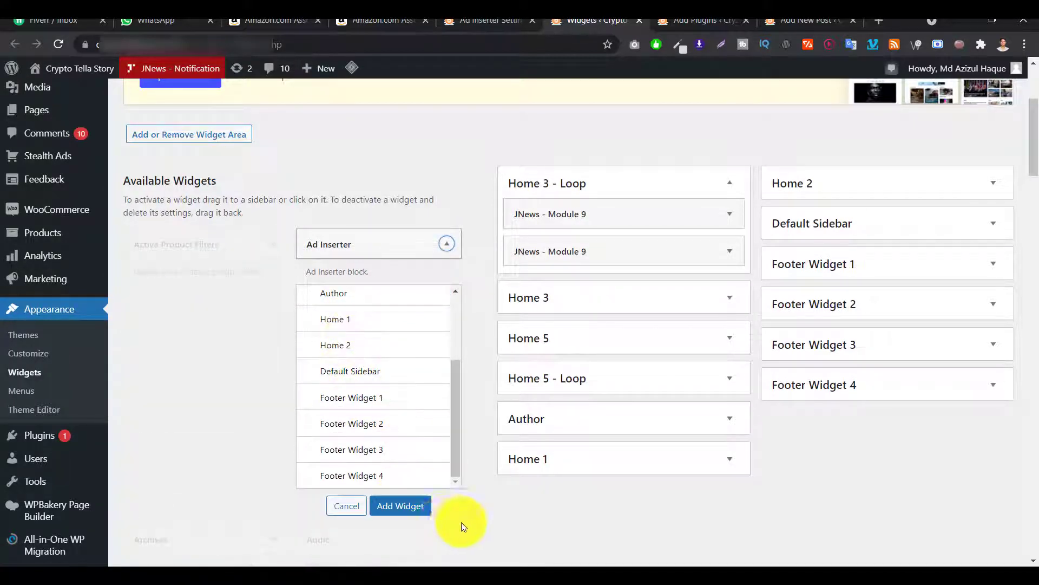
pyautogui.click(348, 506)
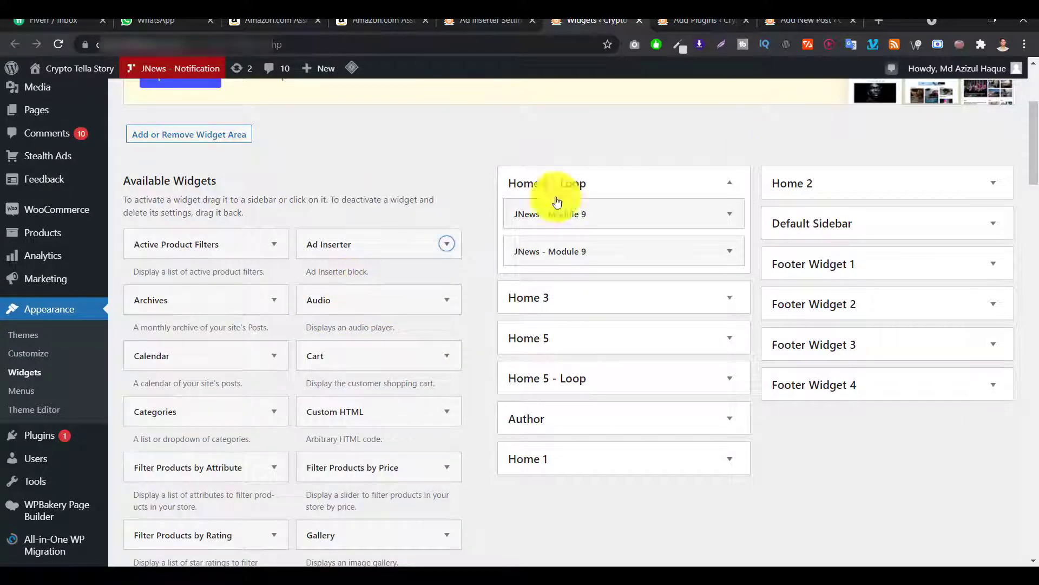
pyautogui.scroll(4, 255, 203)
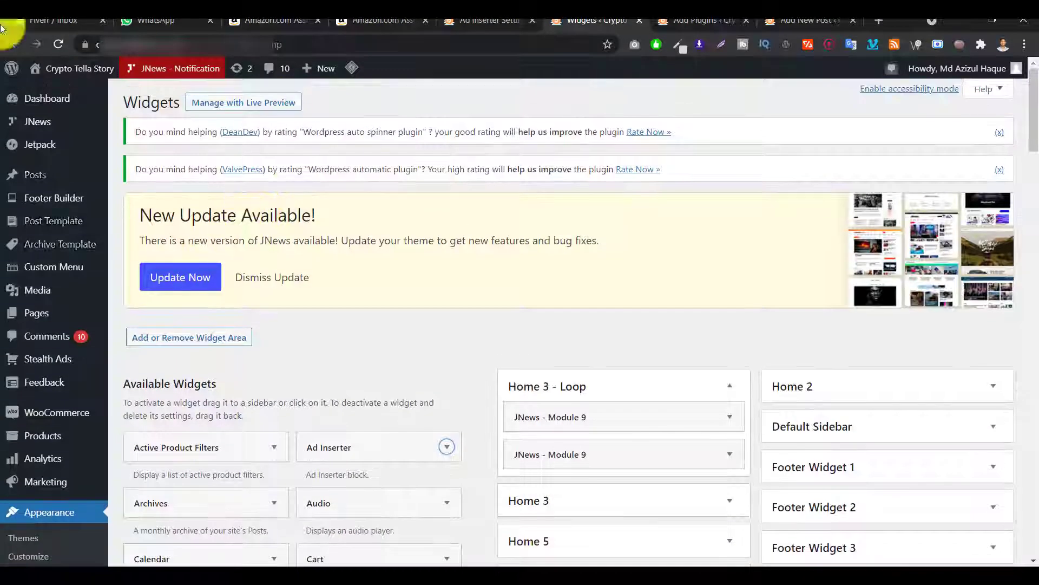
# Paste the copied product iframe code into the new WordPress post as HTML and preview the microphone ad in the visual editor.
pyautogui.click(707, 19)
pyautogui.click(794, 23)
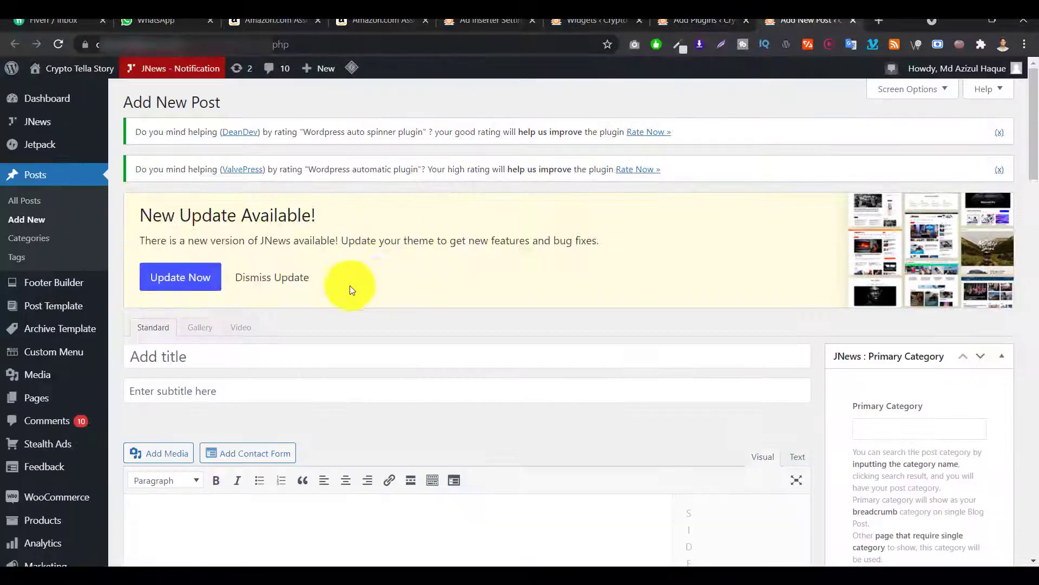
pyautogui.scroll(-5, 357, 283)
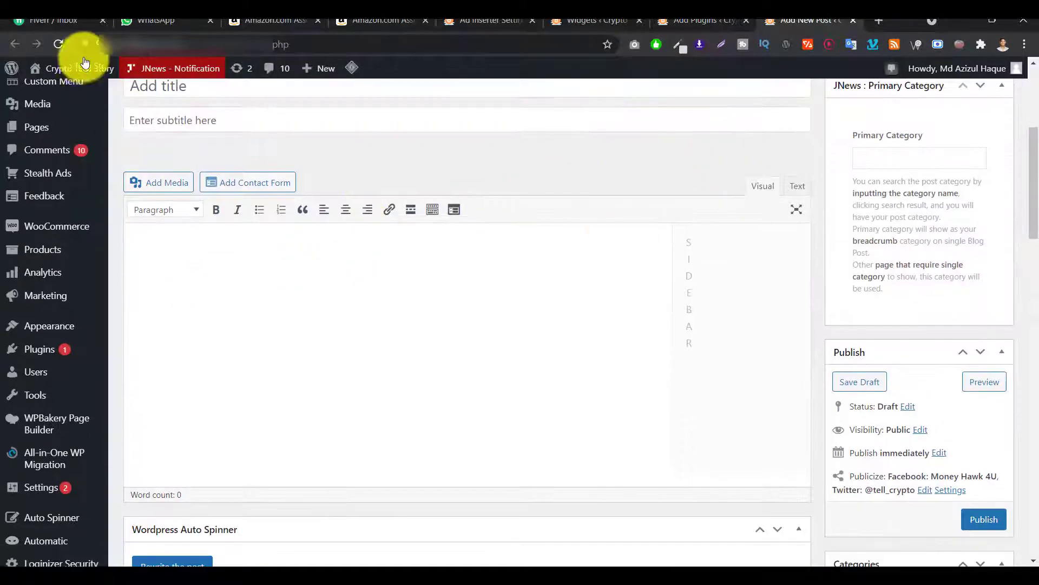
pyautogui.scroll(3, 476, 269)
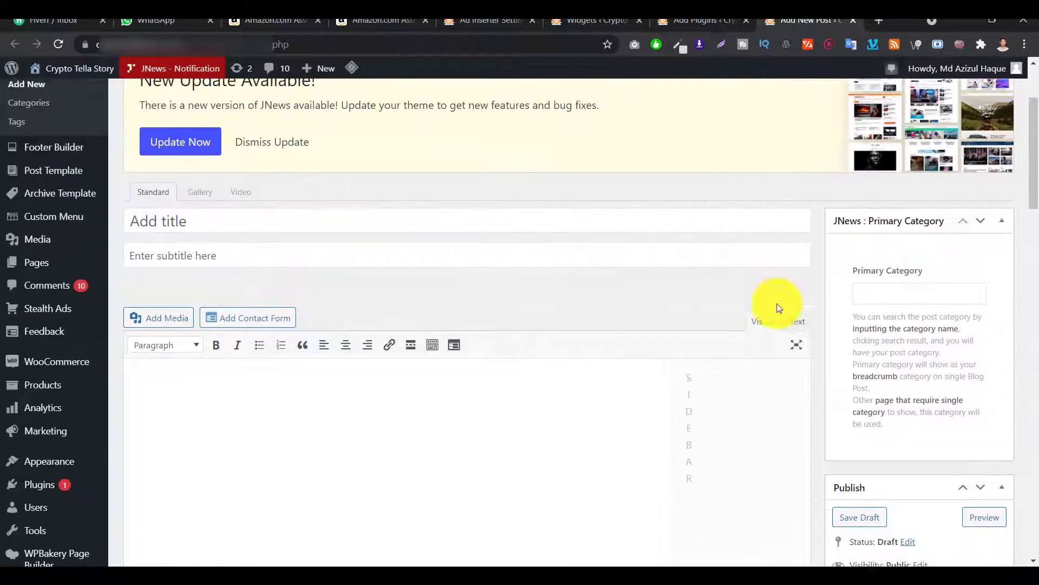
pyautogui.click(796, 323)
pyautogui.scroll(-4, 595, 270)
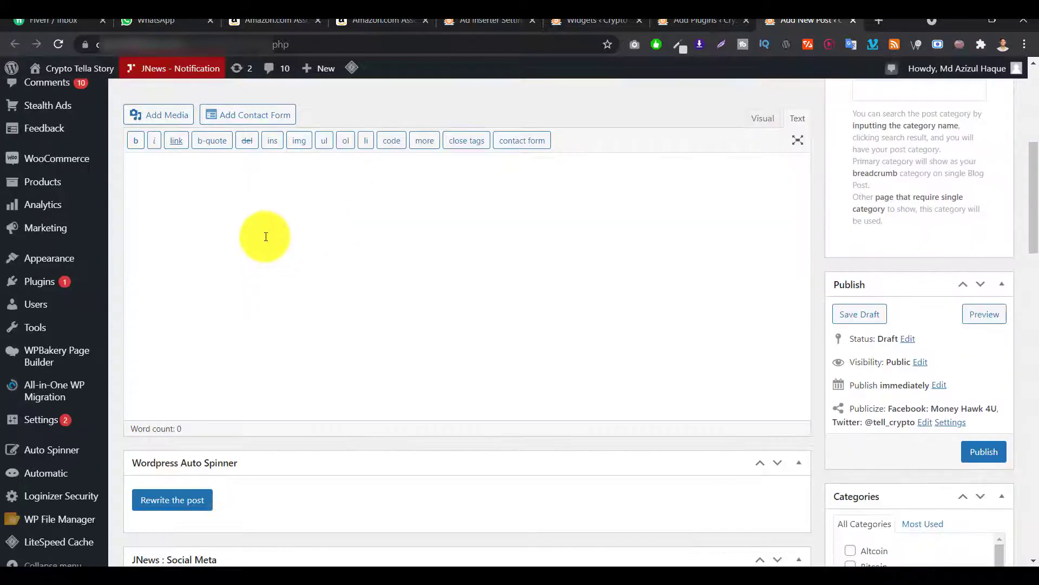
pyautogui.hotkey('ctrl', 'v')
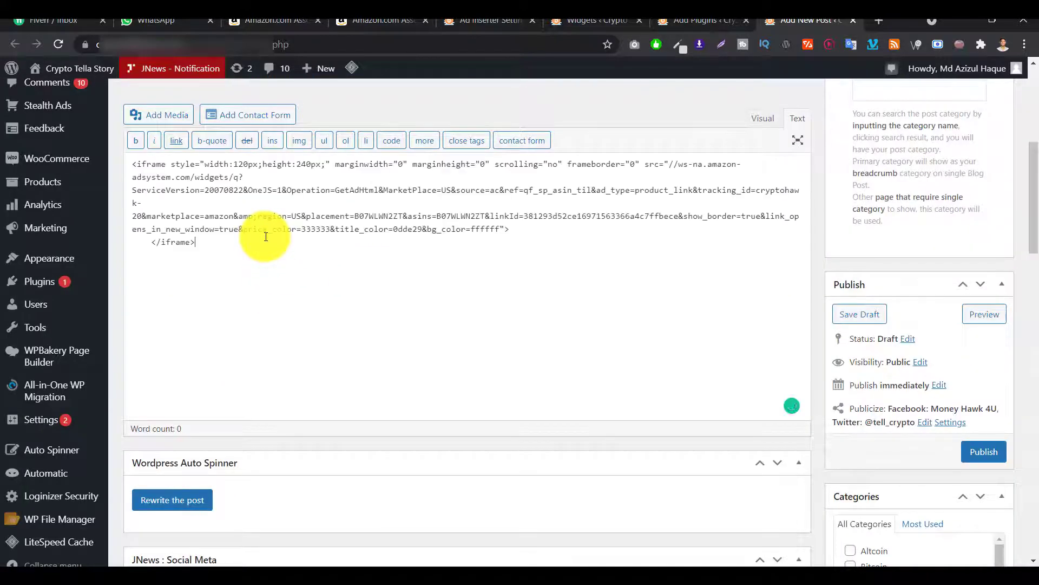
pyautogui.click(775, 117)
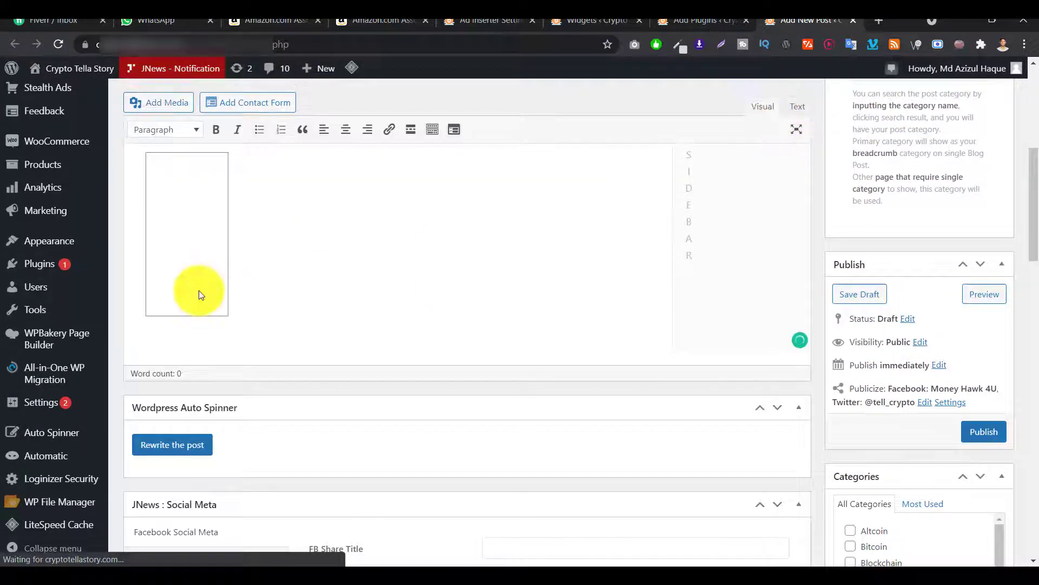
pyautogui.scroll(1, 184, 301)
pyautogui.scroll(1, 200, 297)
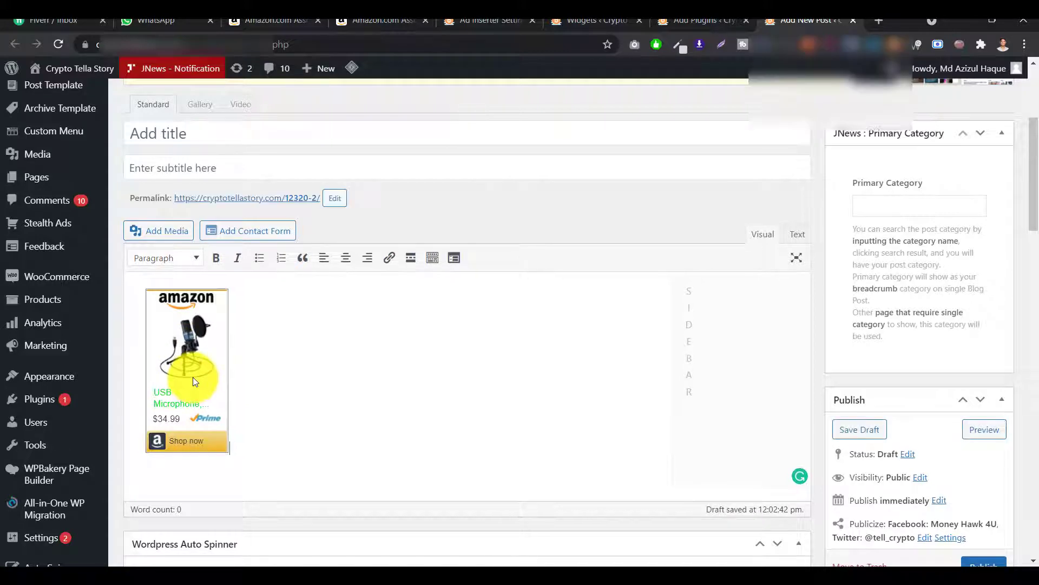
# Switch to Amazon Associates and review the Amazon Promo Codes page along with the site's Promotions and Tools options.
pyautogui.click(273, 21)
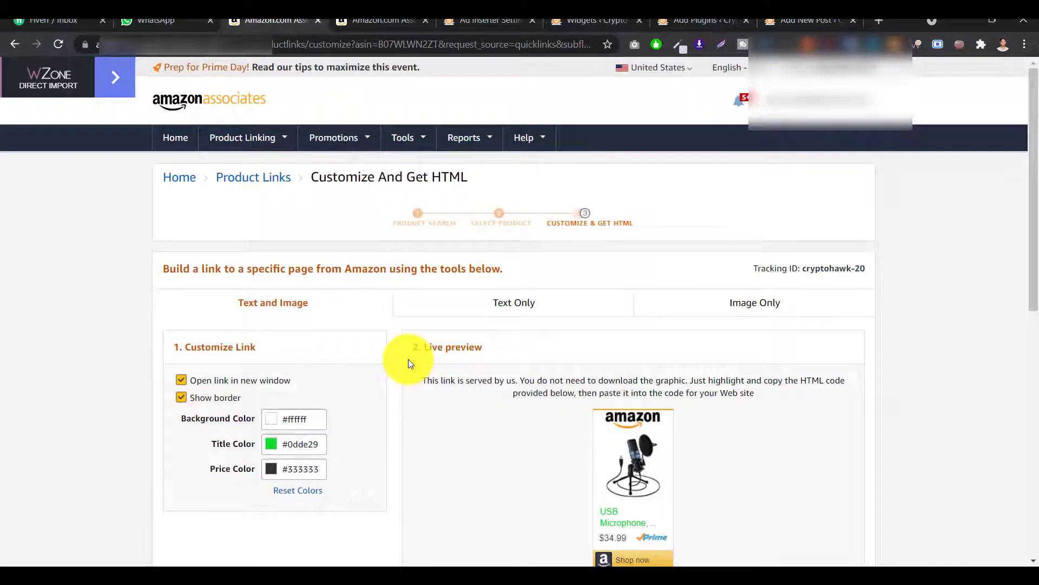
pyautogui.click(362, 25)
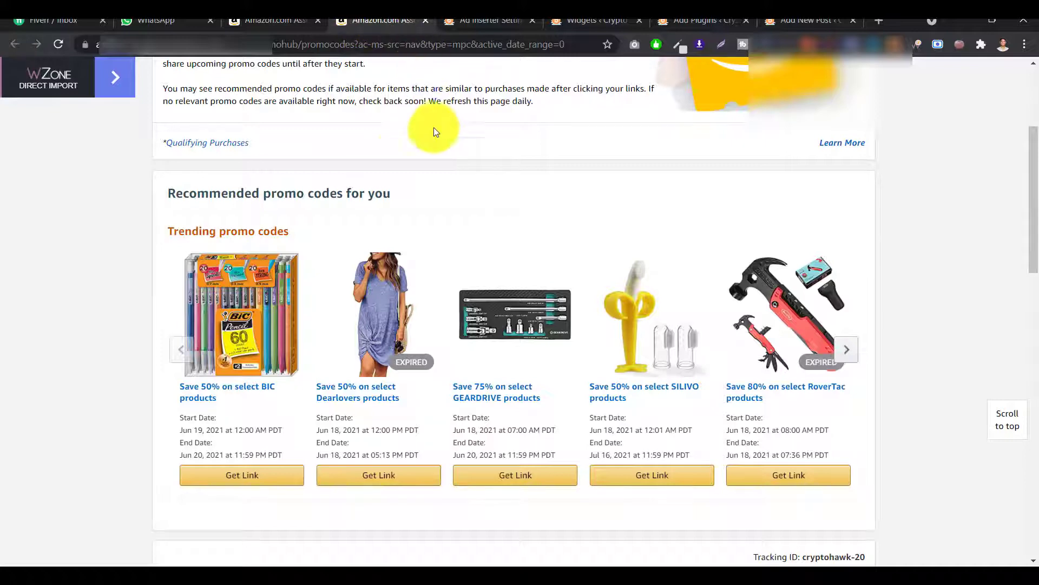
pyautogui.scroll(-2, 550, 179)
pyautogui.scroll(5, 549, 168)
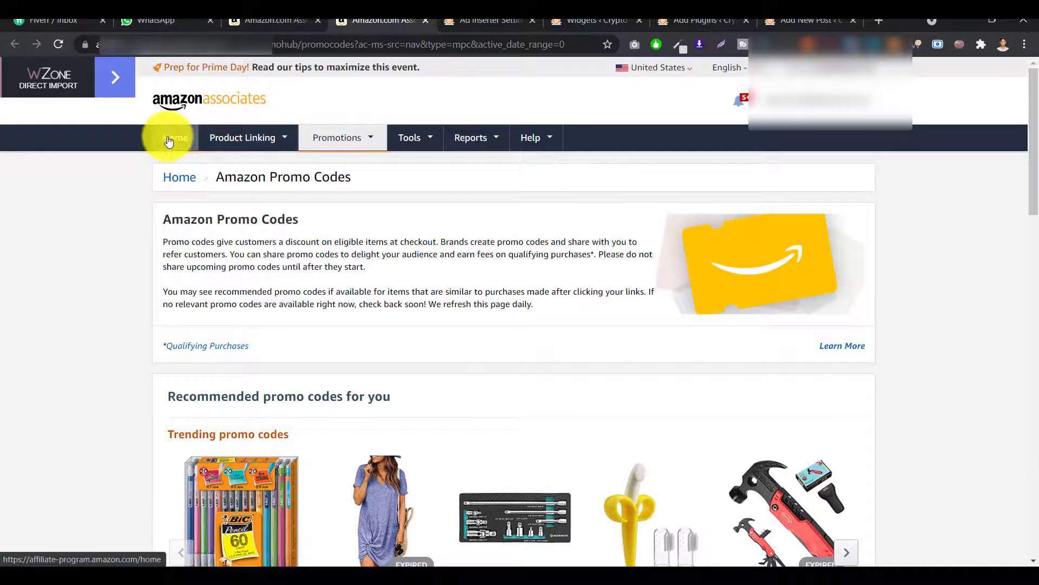
pyautogui.click(239, 139)
pyautogui.click(358, 140)
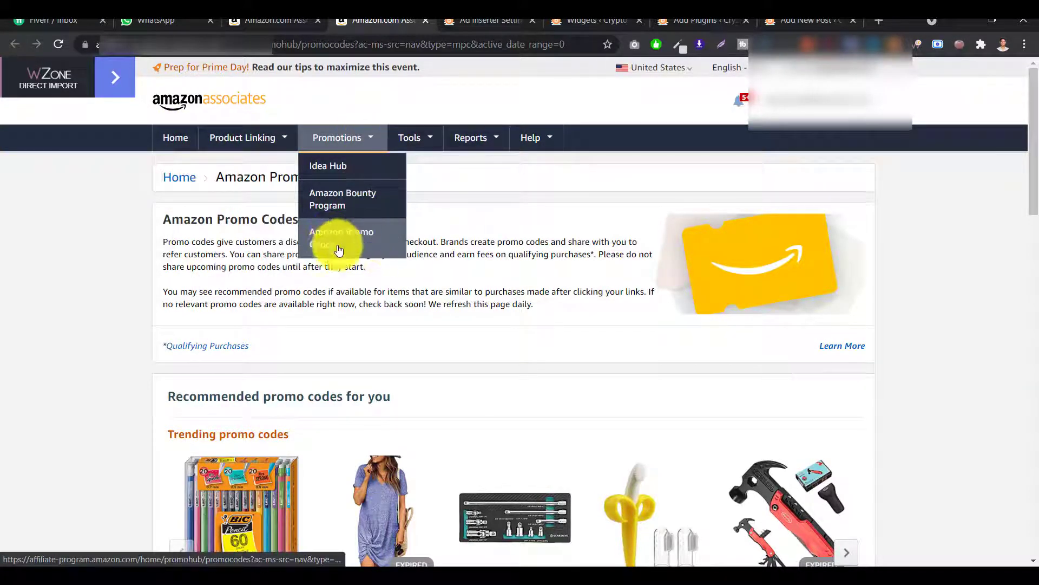
pyautogui.click(428, 136)
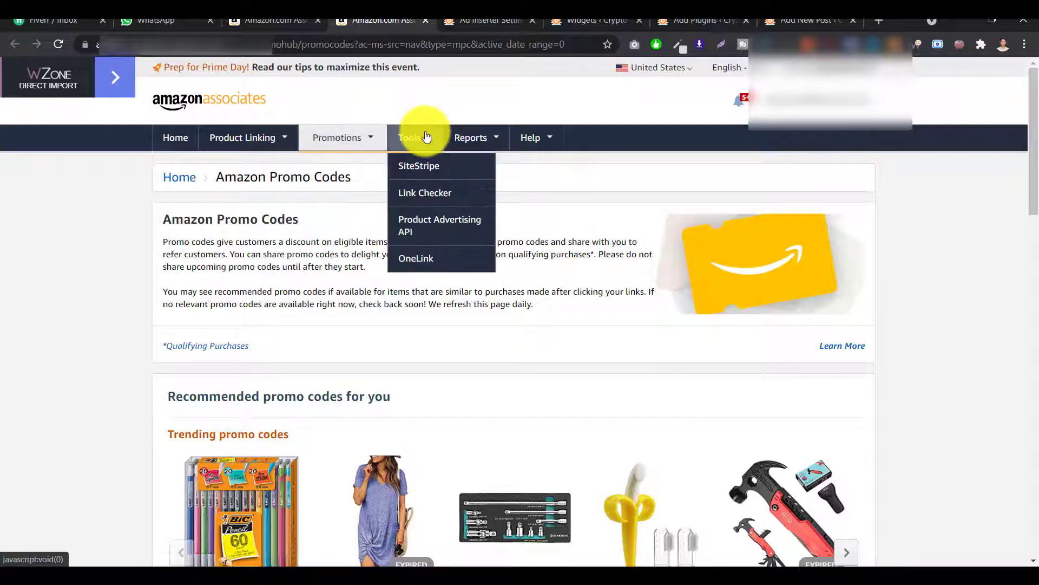
pyautogui.moveTo(365, 138)
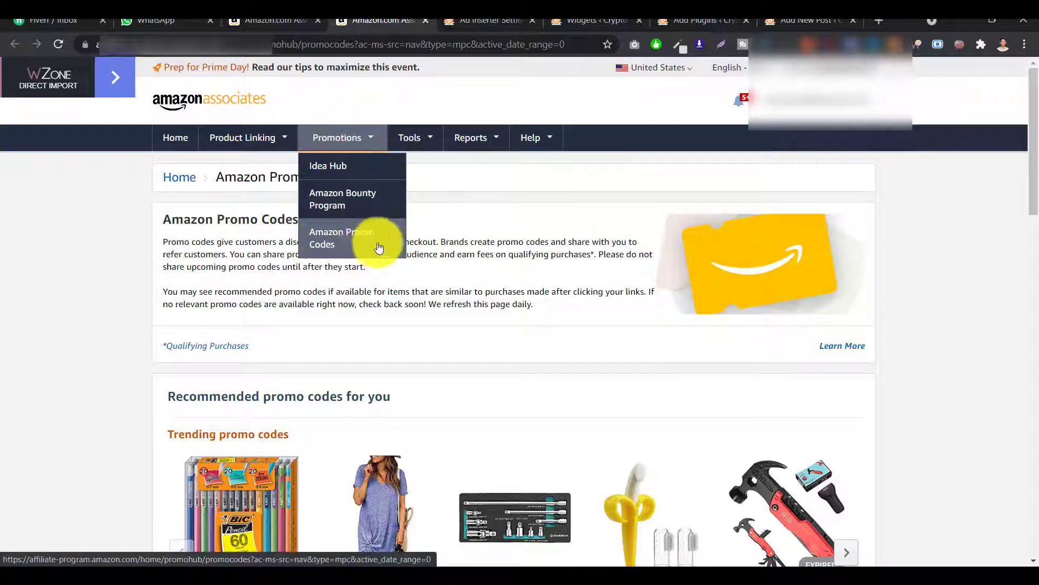
# Get the link for the Computers, Tablets & Components promotion, compare its HTML, Standard Link and Short Link formats, and close it.
pyautogui.scroll(-10, 119, 264)
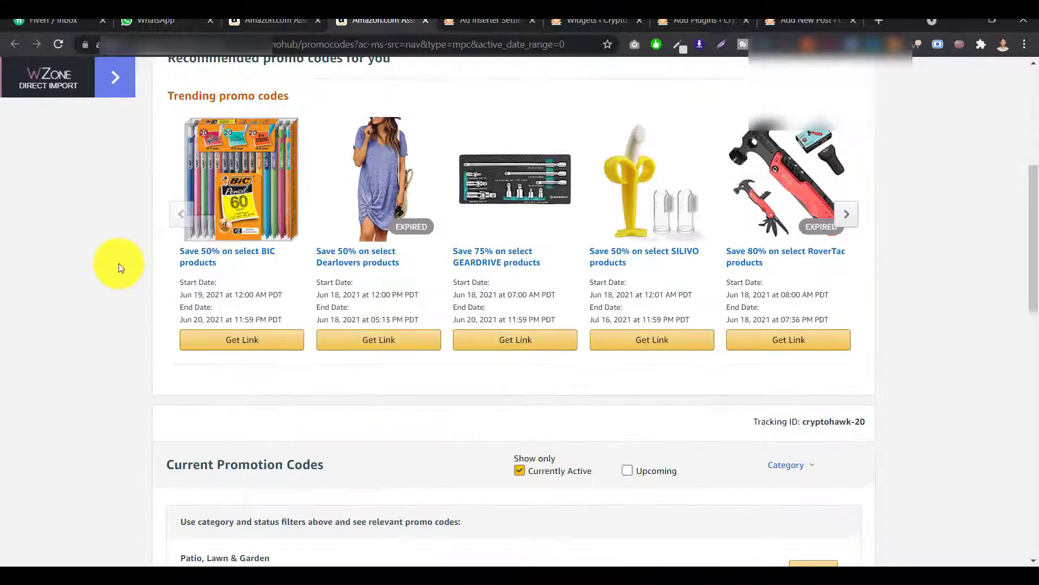
pyautogui.scroll(-1, 461, 220)
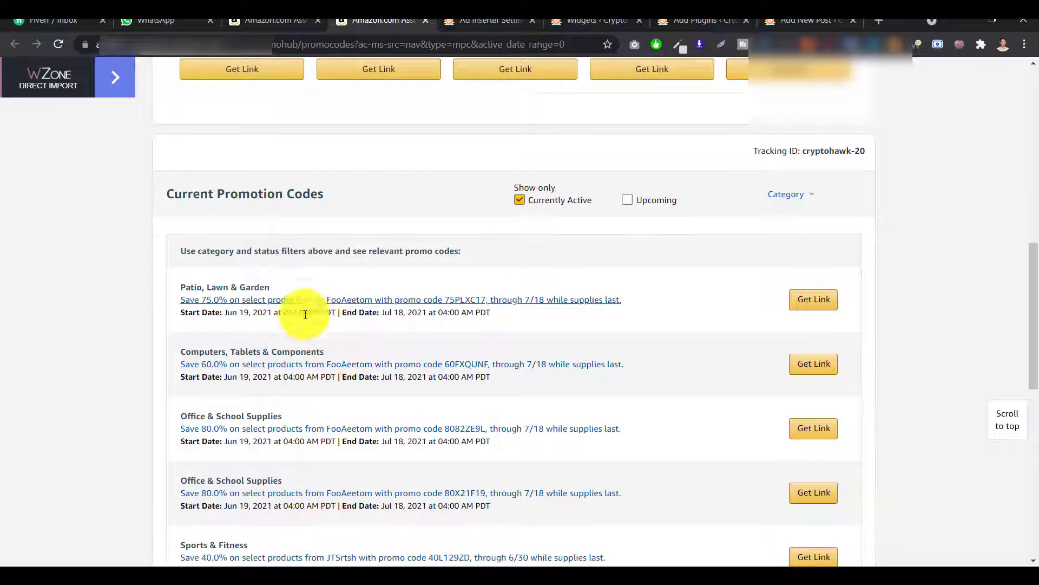
pyautogui.scroll(-1, 349, 293)
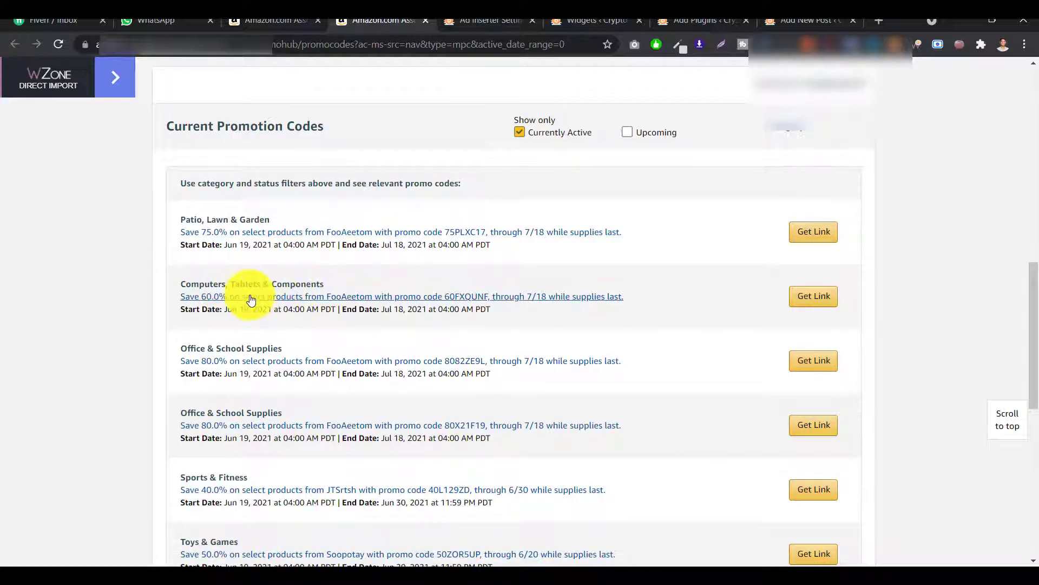
pyautogui.scroll(-1, 400, 276)
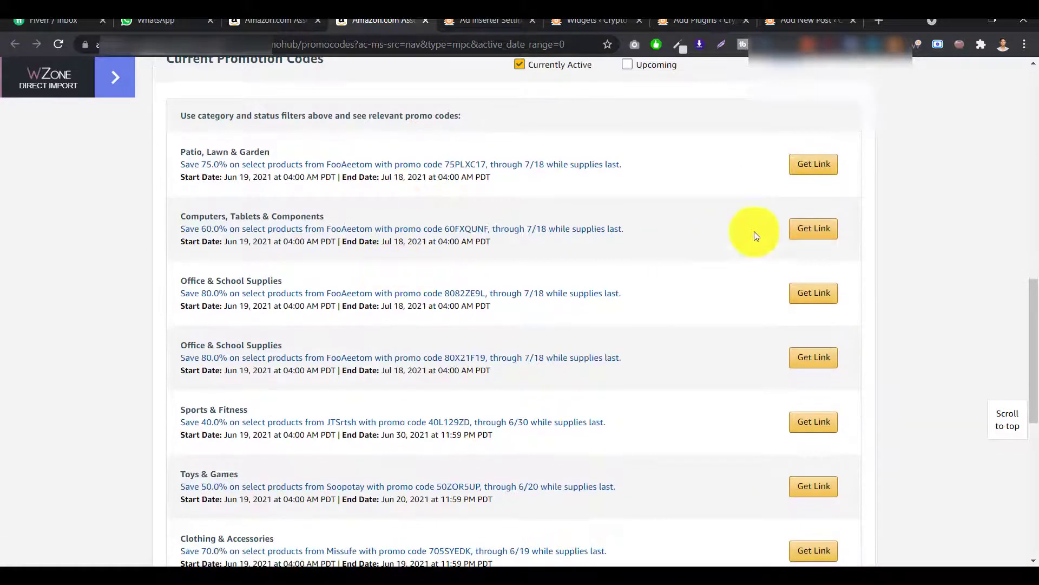
pyautogui.click(805, 233)
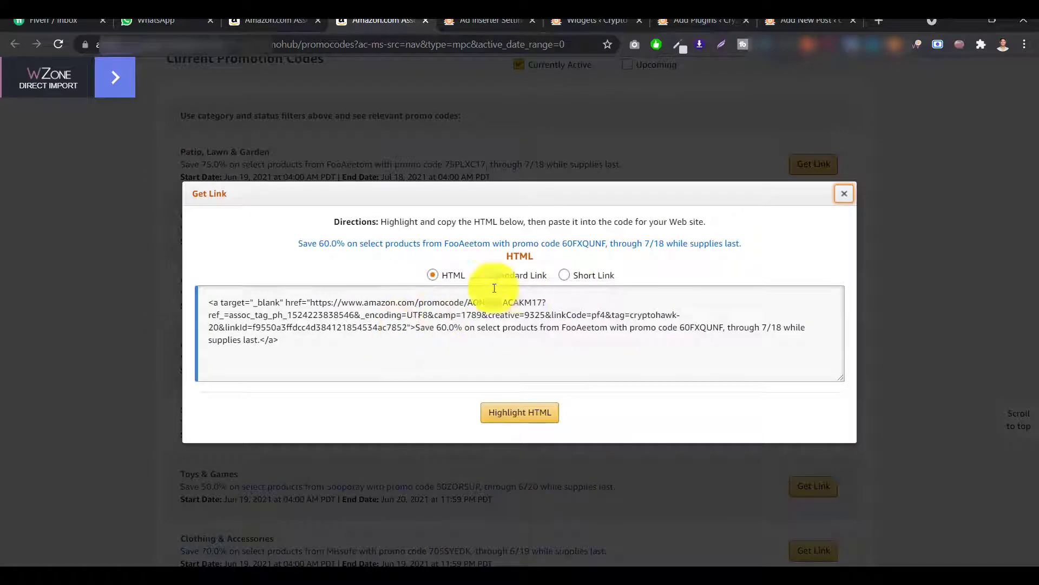
pyautogui.click(374, 326)
pyautogui.click(512, 275)
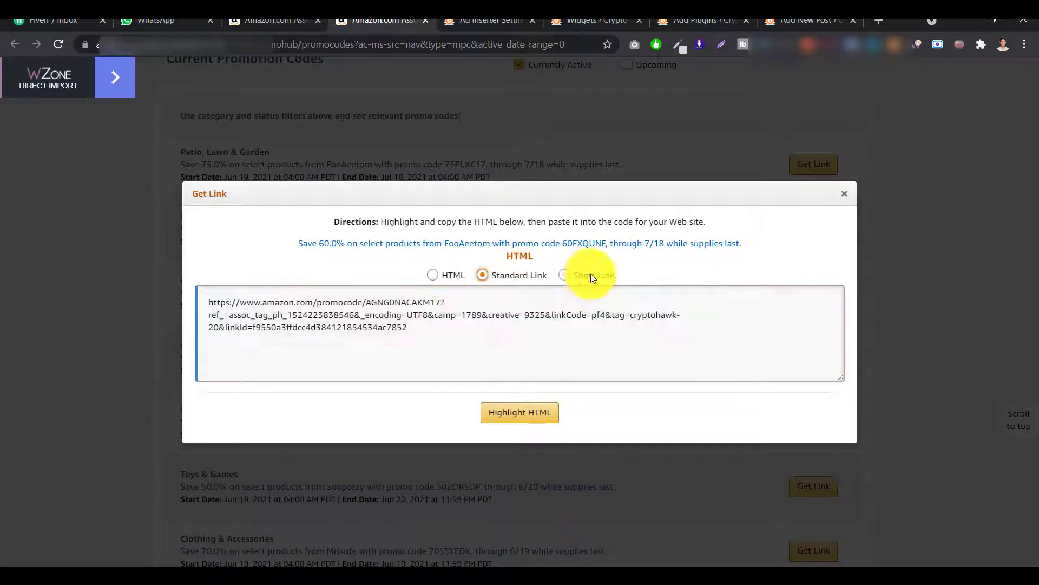
pyautogui.click(590, 275)
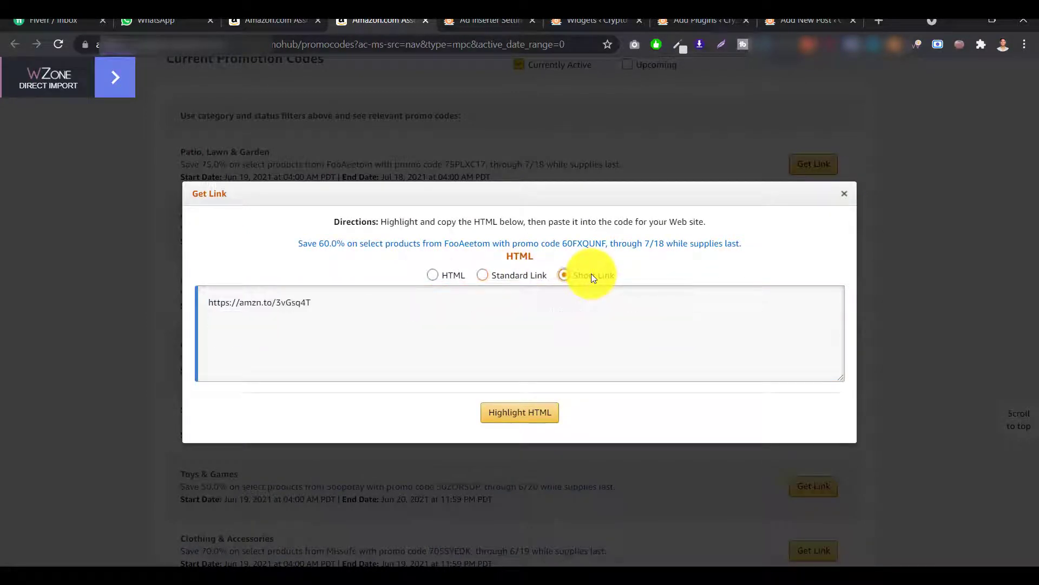
pyautogui.click(450, 276)
pyautogui.click(848, 196)
# Get the link for the trending 50% off gaming chair promotion and copy its full HTML code.
pyautogui.scroll(6, 640, 234)
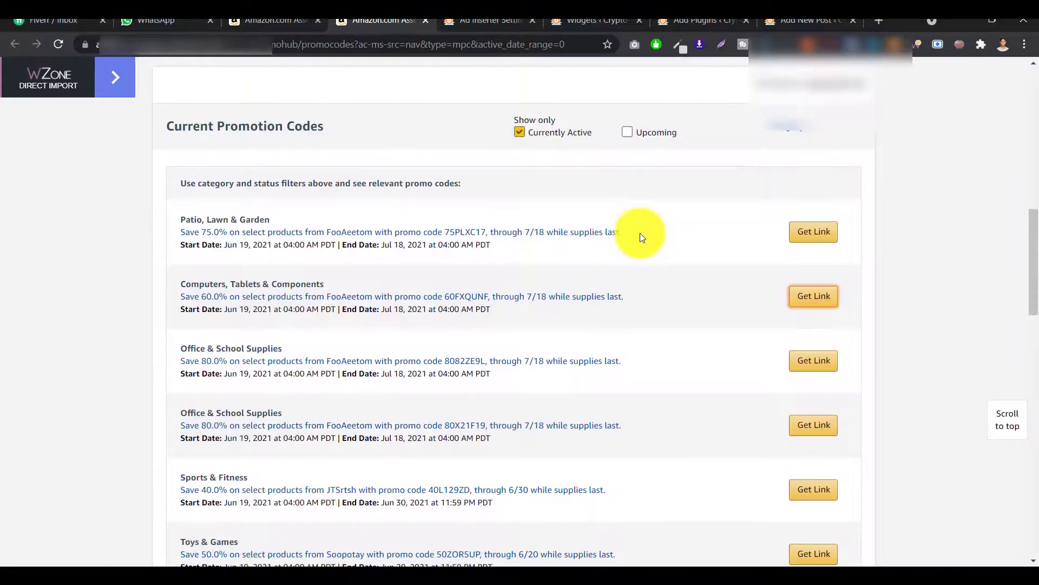
pyautogui.scroll(4, 640, 232)
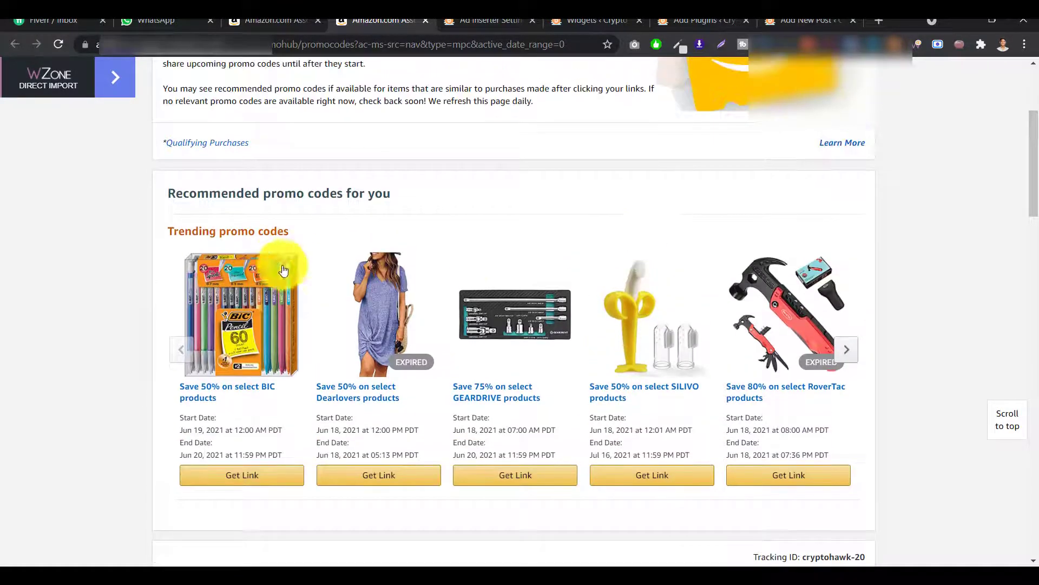
pyautogui.click(847, 350)
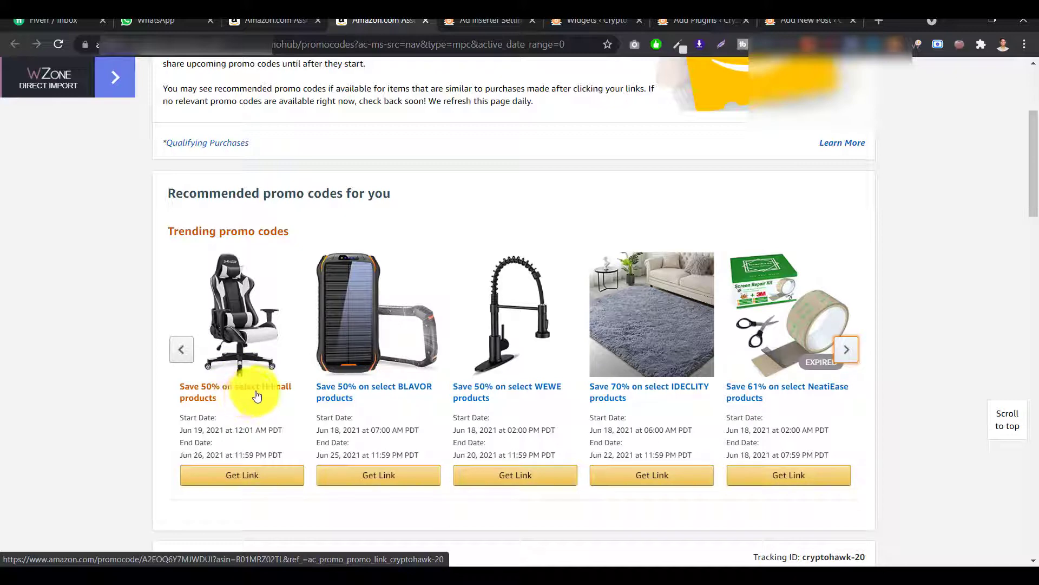
pyautogui.click(234, 478)
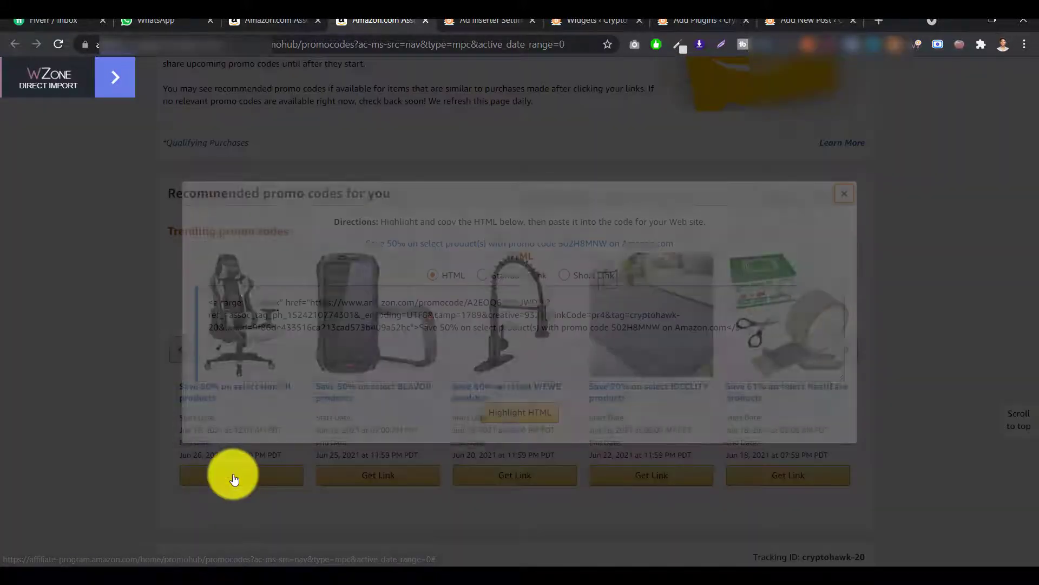
pyautogui.click(593, 276)
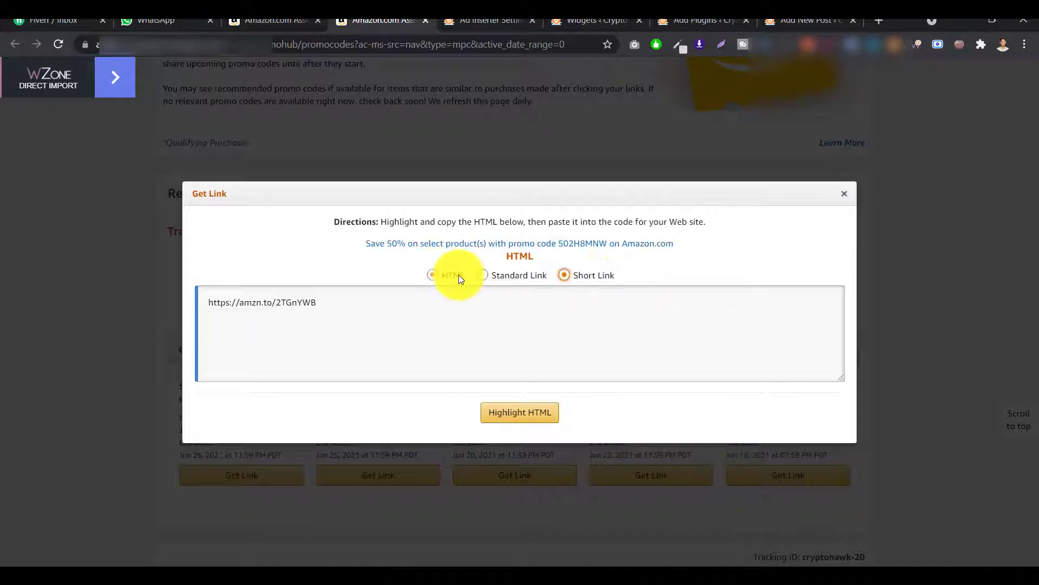
pyautogui.click(459, 275)
pyautogui.click(515, 414)
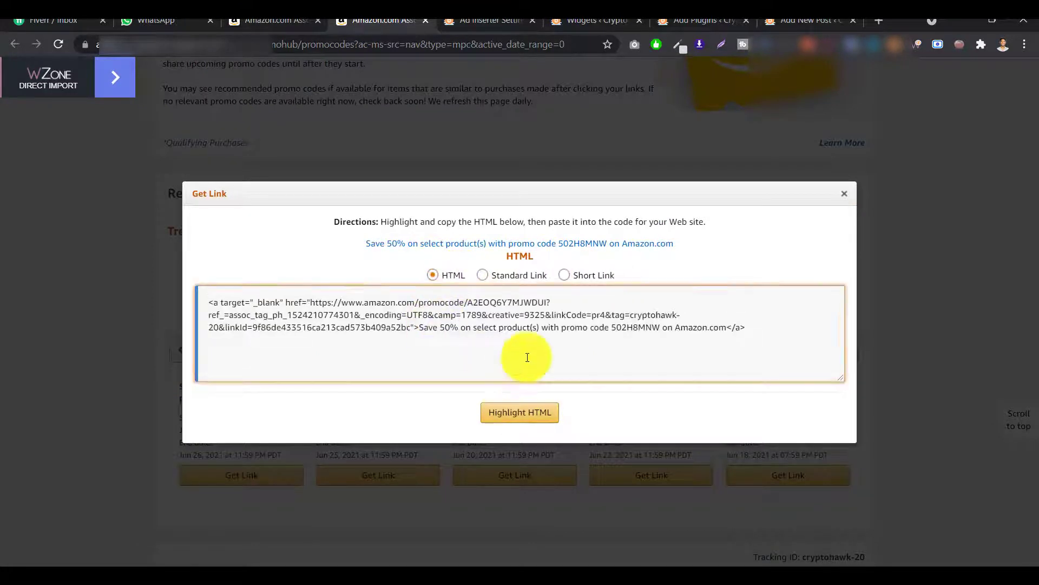
pyautogui.rightClick(528, 321)
pyautogui.click(529, 328)
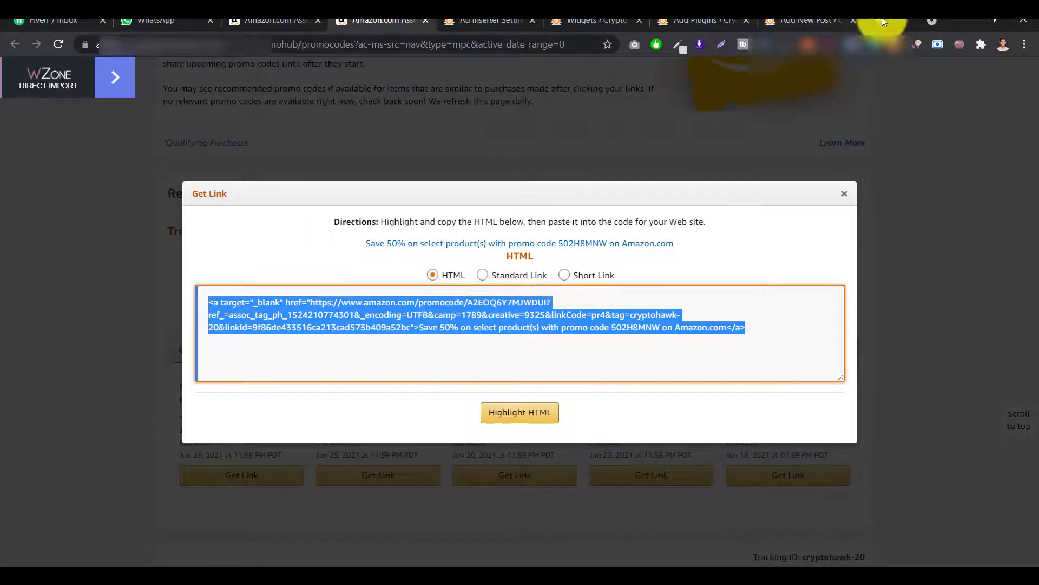
# Search Google for "amazone promot code" in a new browser tab.
pyautogui.click(868, 28)
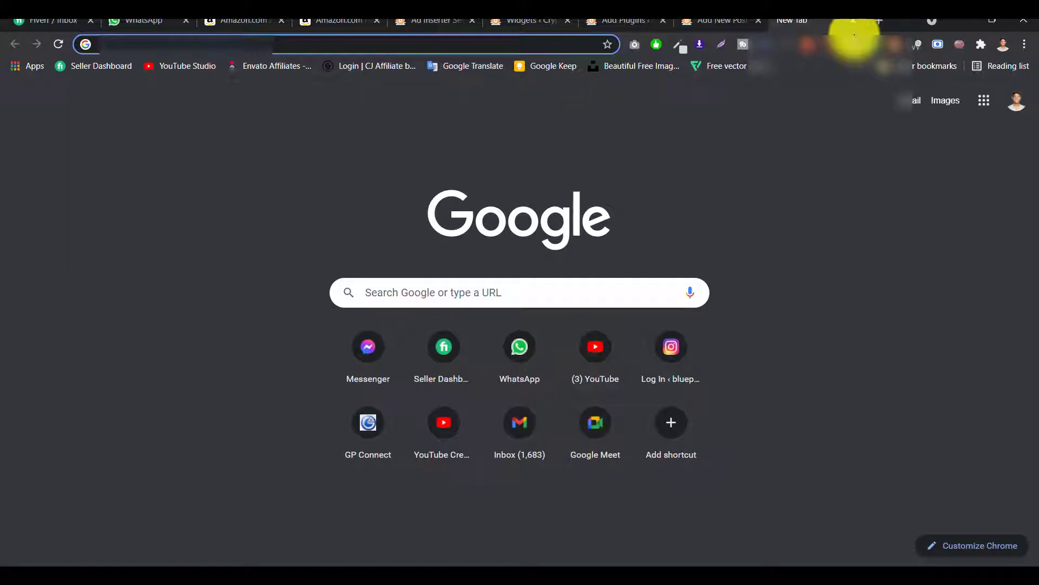
pyautogui.write('amazone pro')
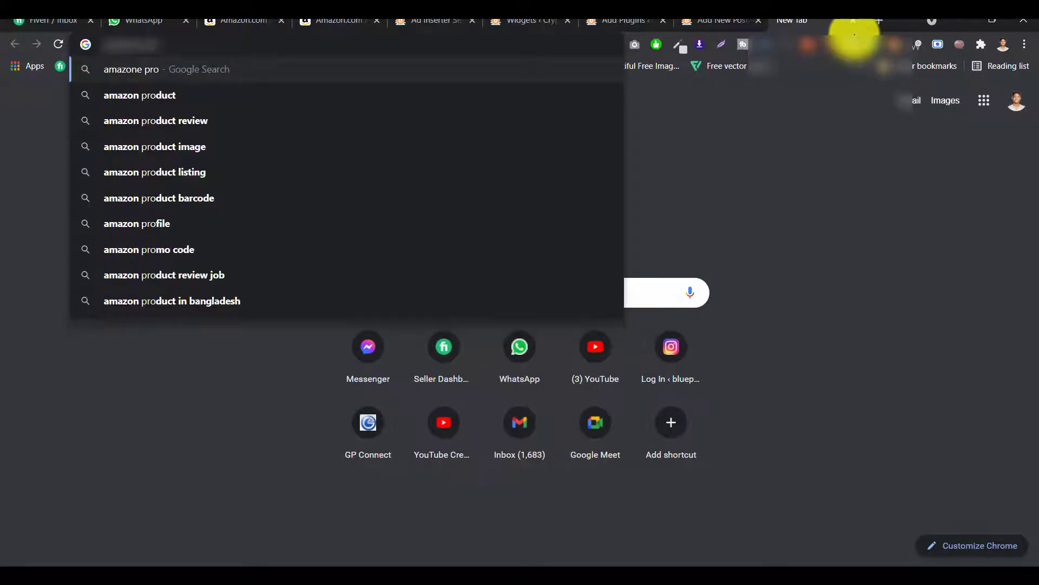
pyautogui.write('mot code')
pyautogui.press('Return')
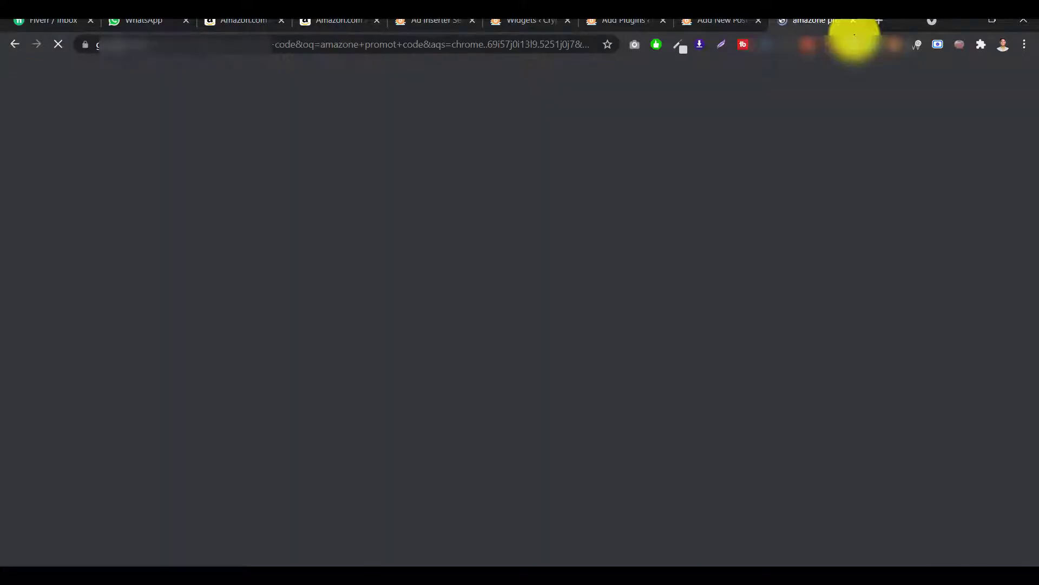
# Open the CouponFollow, Groupon and Amazon.com promo code results in separate tabs and switch to the CouponFollow page.
pyautogui.scroll(-1, 267, 239)
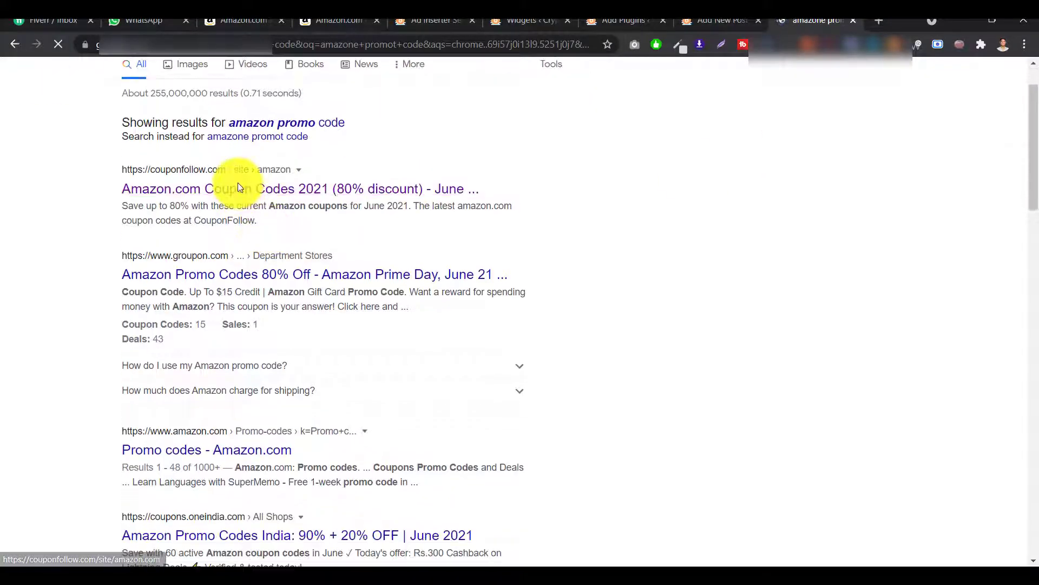
pyautogui.rightClick(250, 188)
pyautogui.click(250, 193)
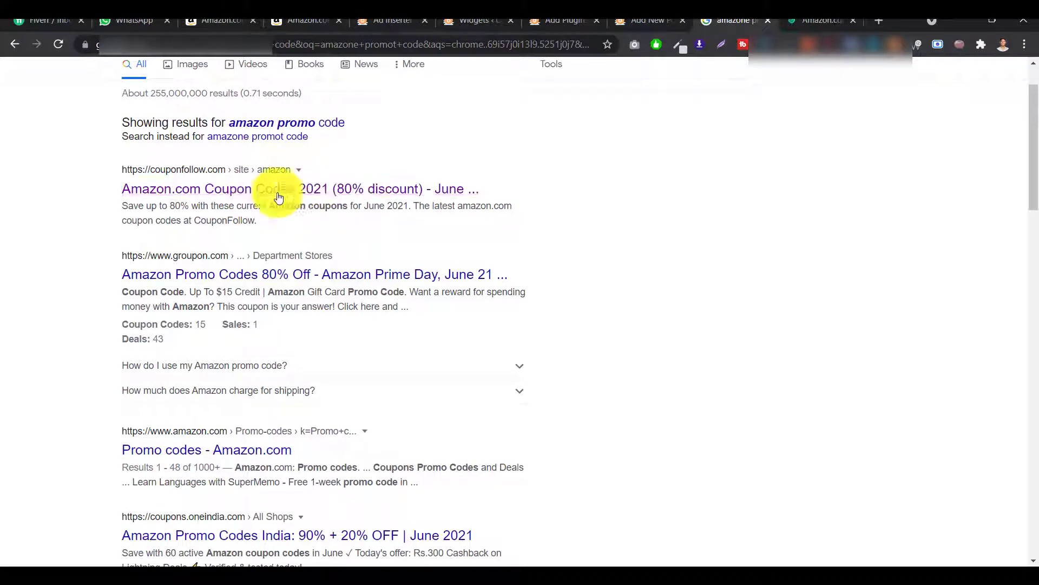
pyautogui.scroll(-1, 325, 182)
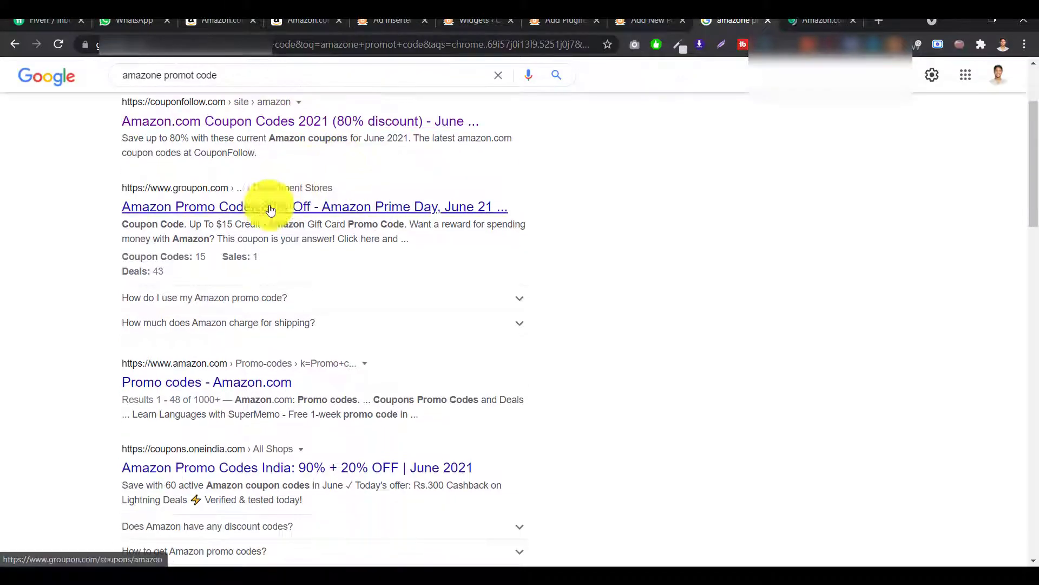
pyautogui.rightClick(255, 209)
pyautogui.click(268, 215)
pyautogui.scroll(-3, 268, 214)
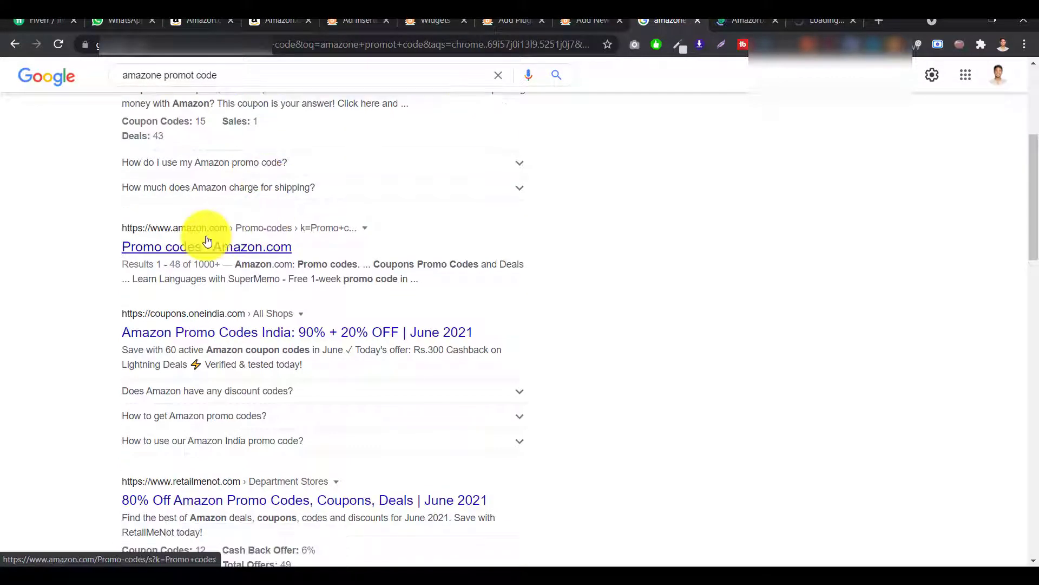
pyautogui.rightClick(207, 242)
pyautogui.click(225, 242)
pyautogui.click(678, 23)
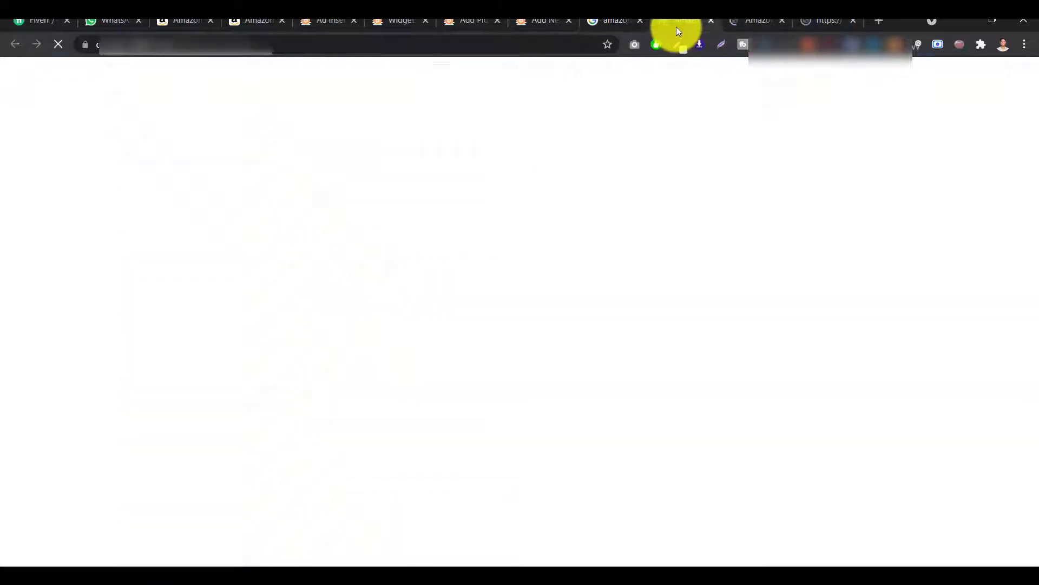
# Open CouponFollow's deal for up to 40% off with over 1000 Amazon coupons, inspect the Amazon page's address and coupons, and close that page.
pyautogui.scroll(-2, 361, 275)
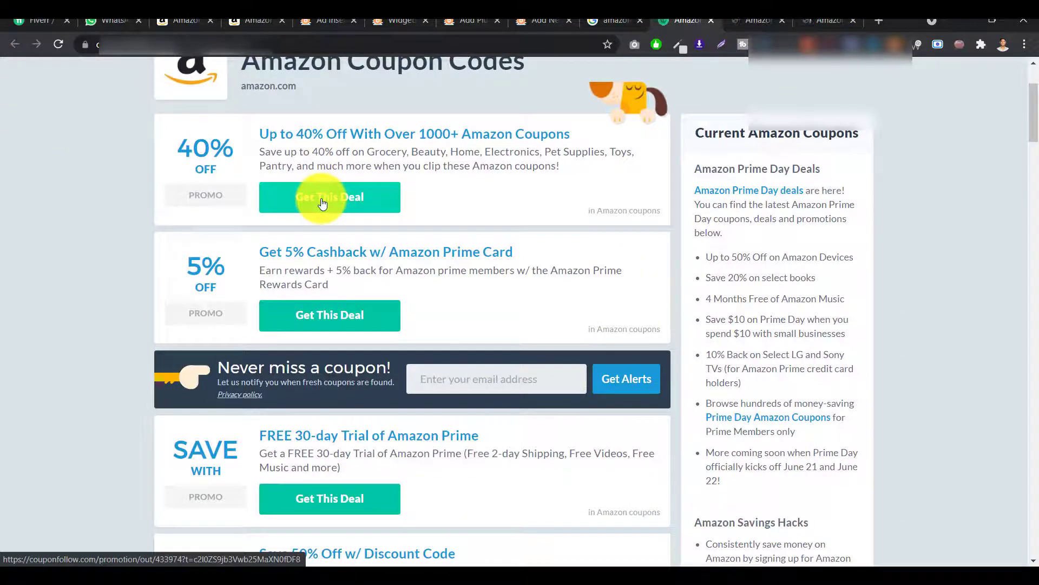
pyautogui.click(323, 203)
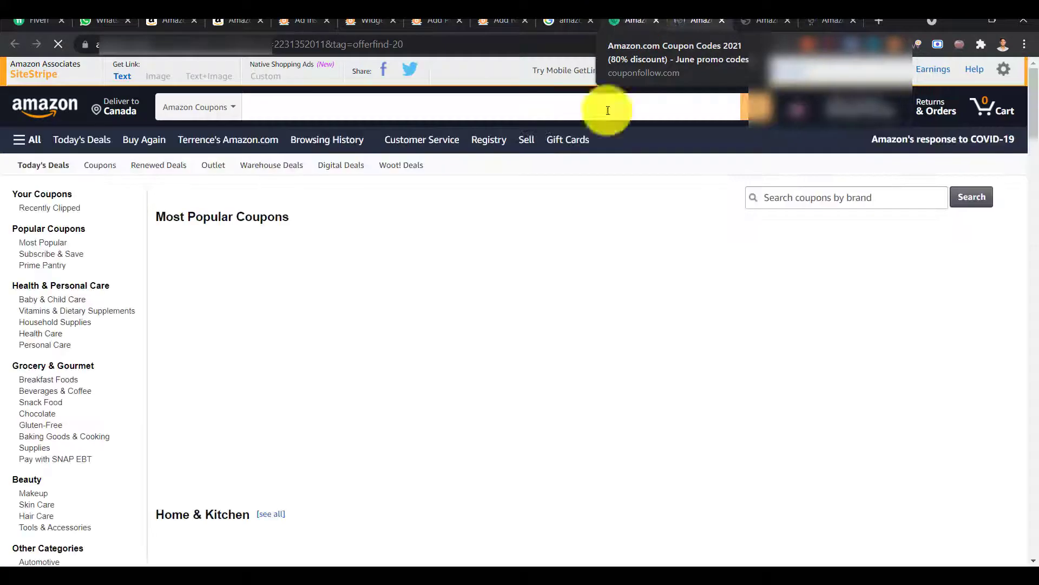
pyautogui.click(357, 45)
pyautogui.scroll(-2, 641, 292)
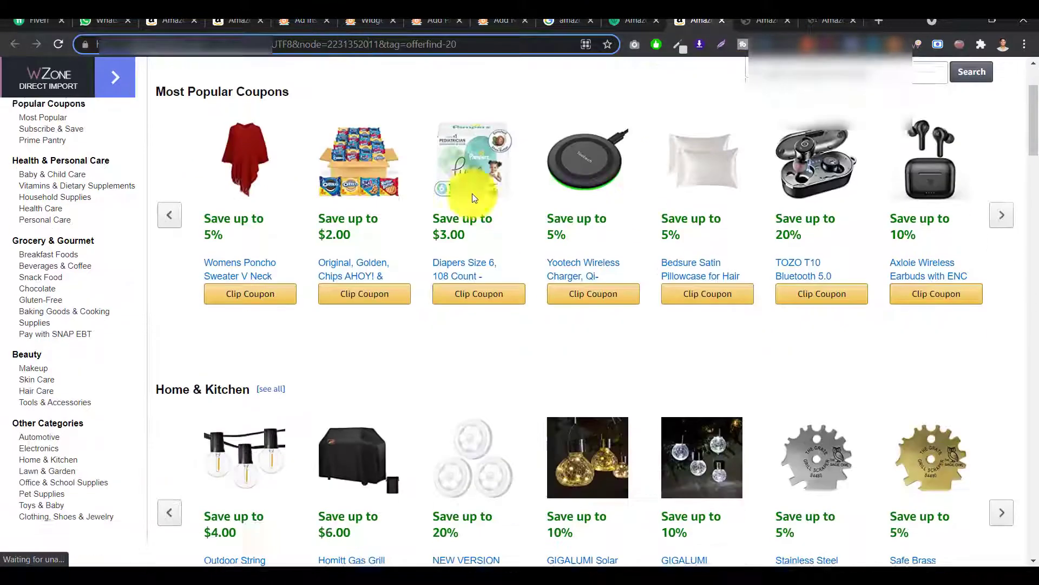
pyautogui.click(721, 20)
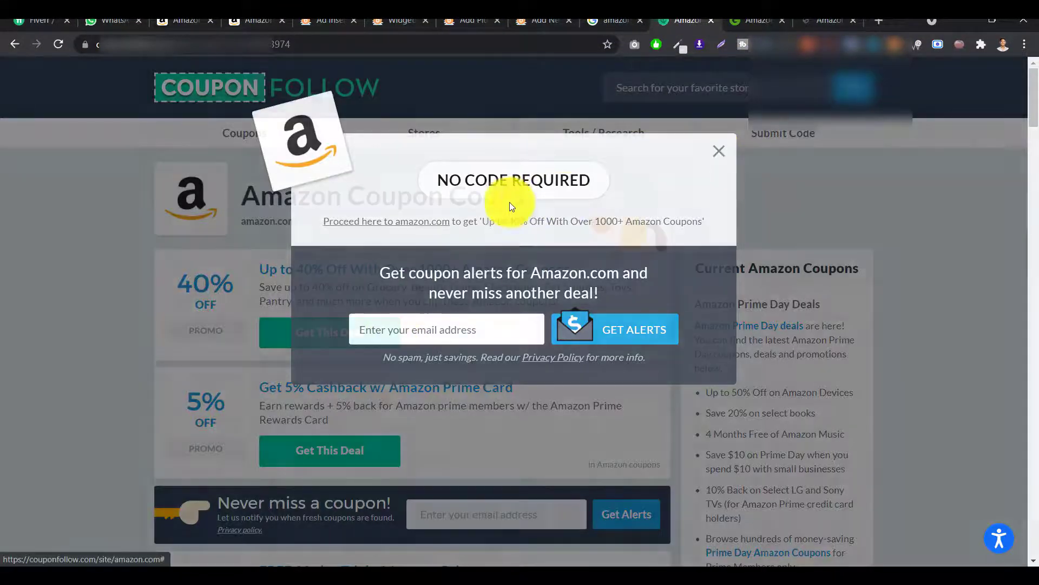
# Browse CouponFollow's Amazon offers and reveal the coupon code for the "Take $110 Off using Coupon Code" offer.
pyautogui.scroll(-10, 511, 206)
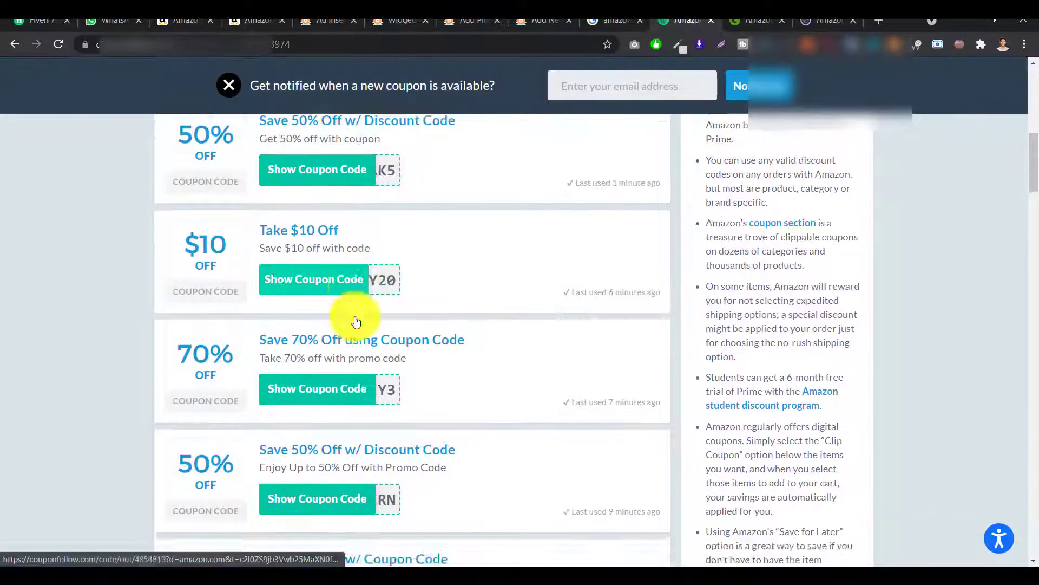
pyautogui.scroll(-8, 355, 322)
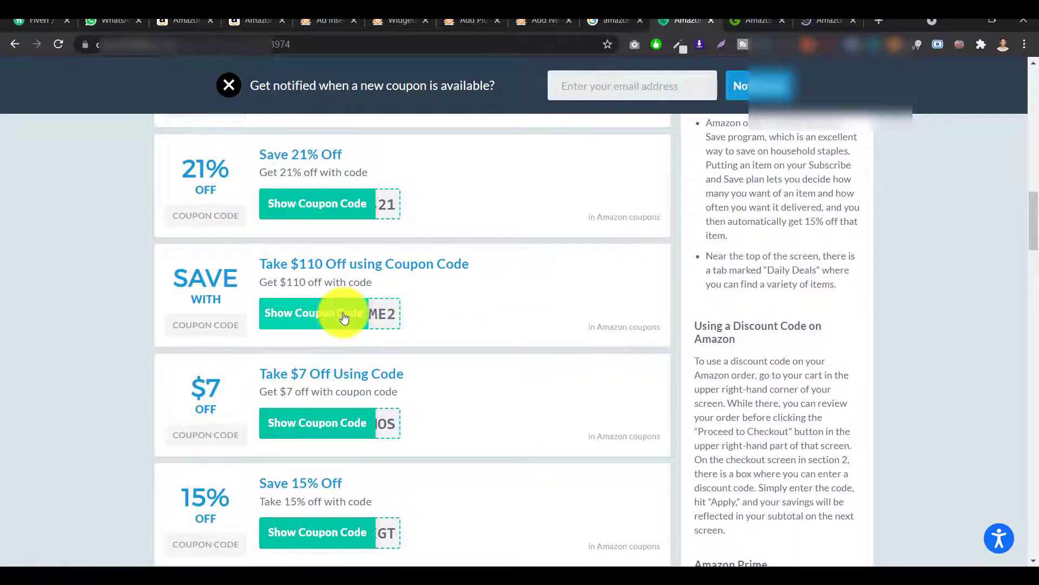
pyautogui.click(344, 317)
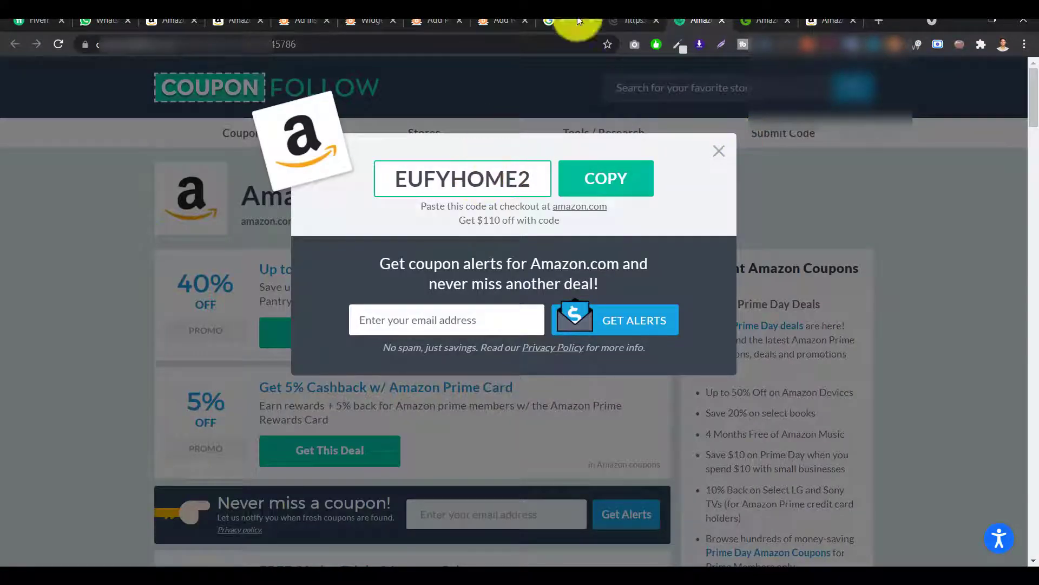
# Return to the Amazon Associates promo codes page and close the Get Link dialog for the 50% off promotion.
pyautogui.click(225, 24)
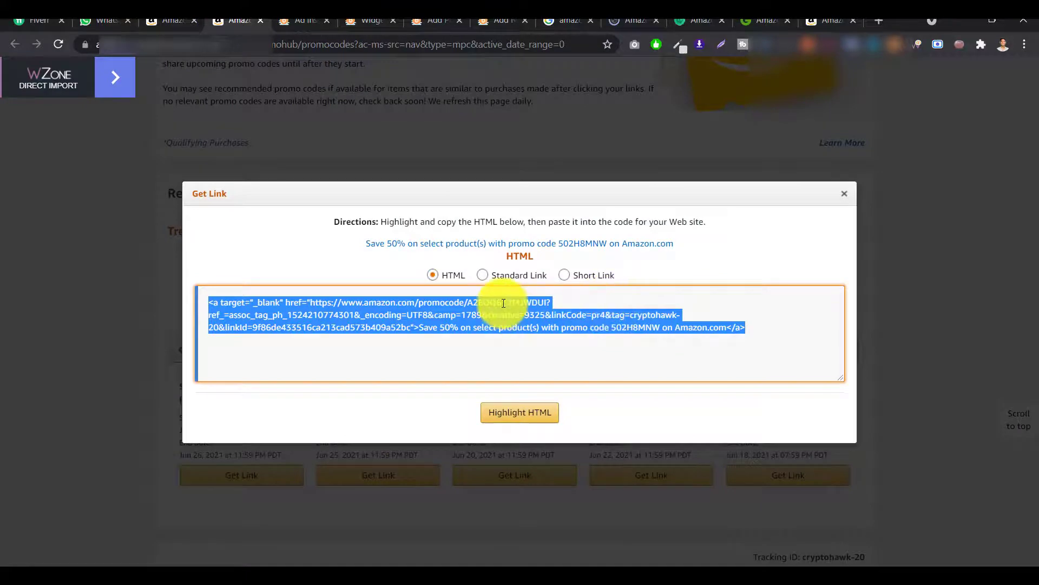
pyautogui.click(848, 200)
pyautogui.scroll(-1, 747, 306)
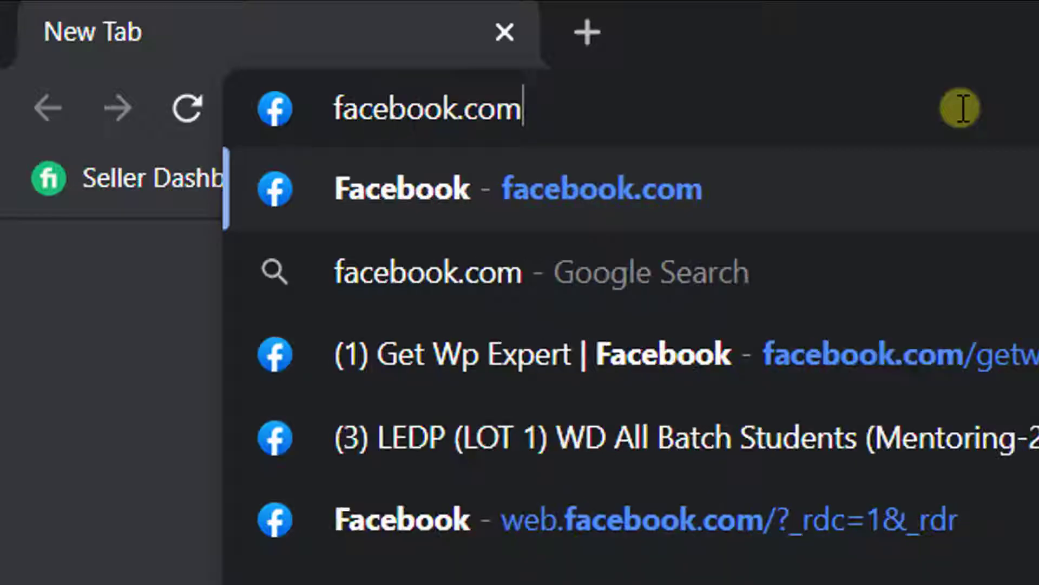
# Open the Facebook page facebook.com/getwpexpert and look over its contact options and posts.
pyautogui.write('/getwpexpert')
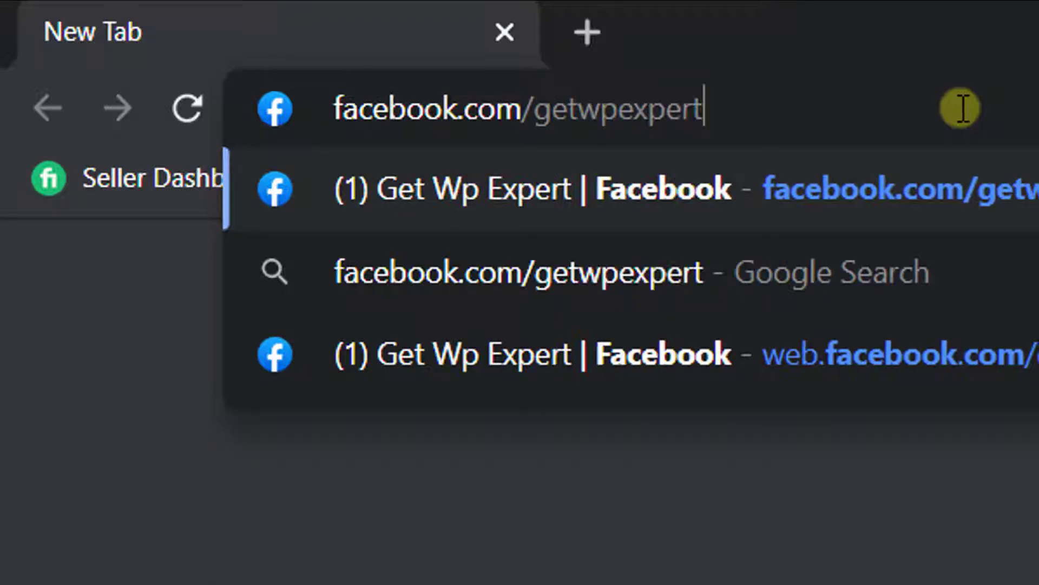
pyautogui.press('Return')
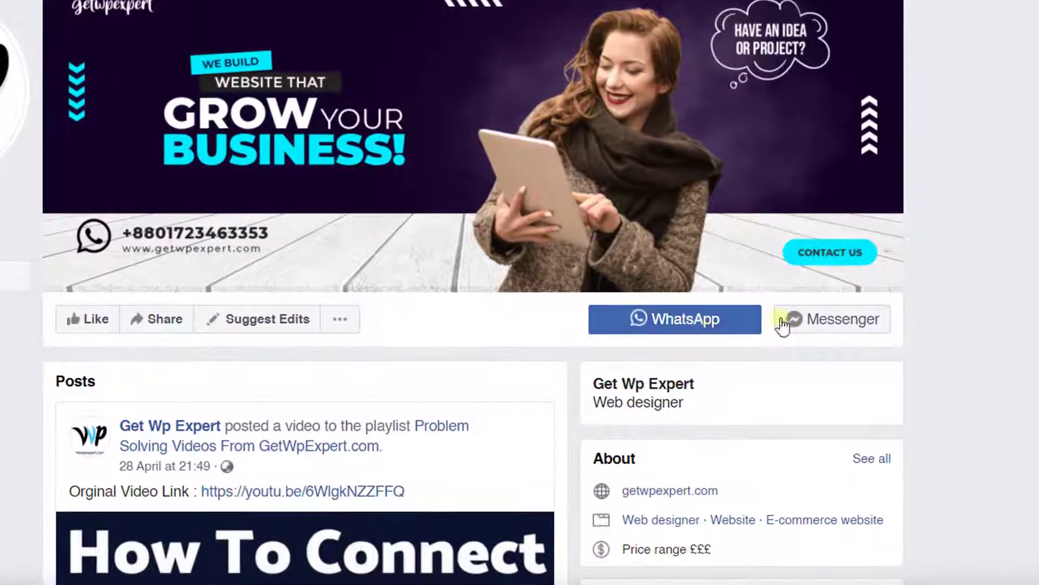
pyautogui.scroll(-10, 121, 342)
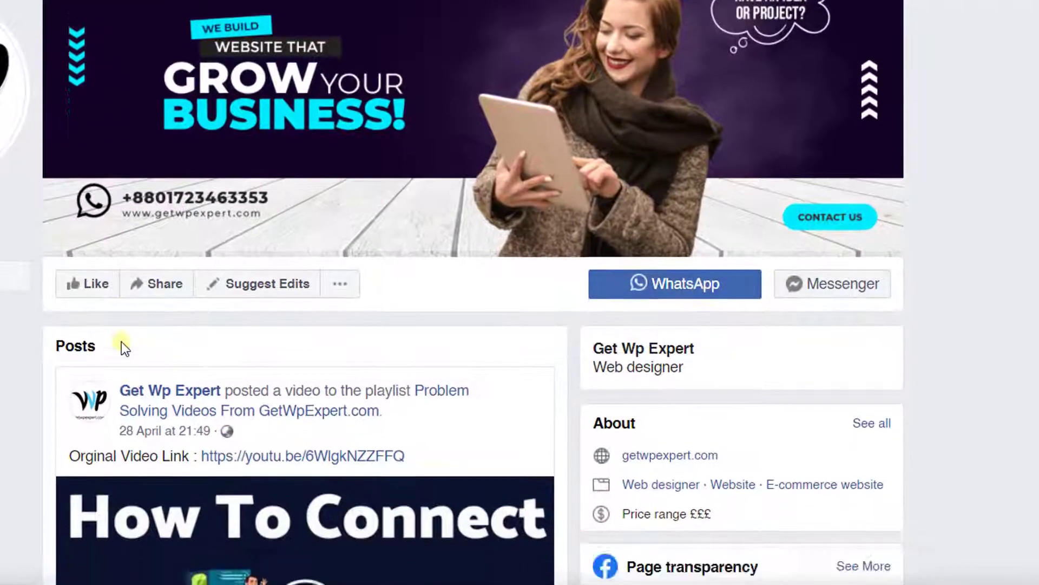
pyautogui.scroll(7, 420, 342)
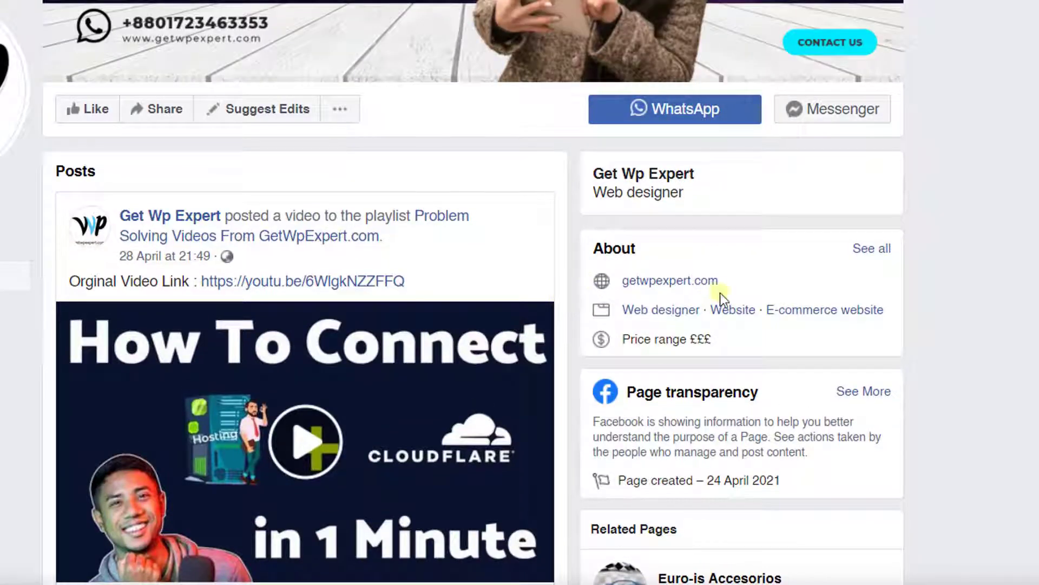
pyautogui.scroll(5, 801, 281)
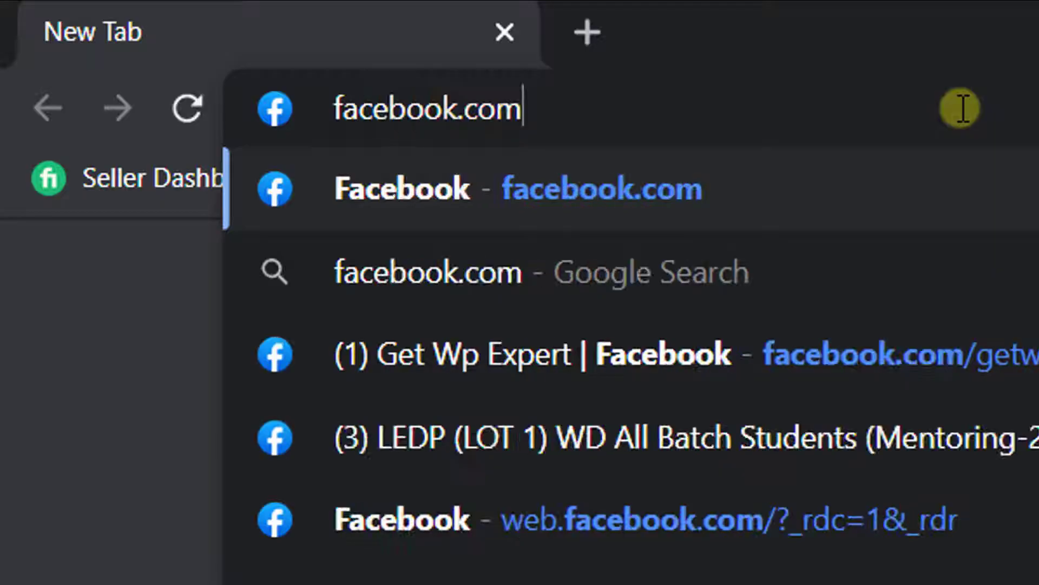
# Load facebook.com/getwpexpert again from a new tab and review the page's contact options, posts and About section.
pyautogui.write('/get')
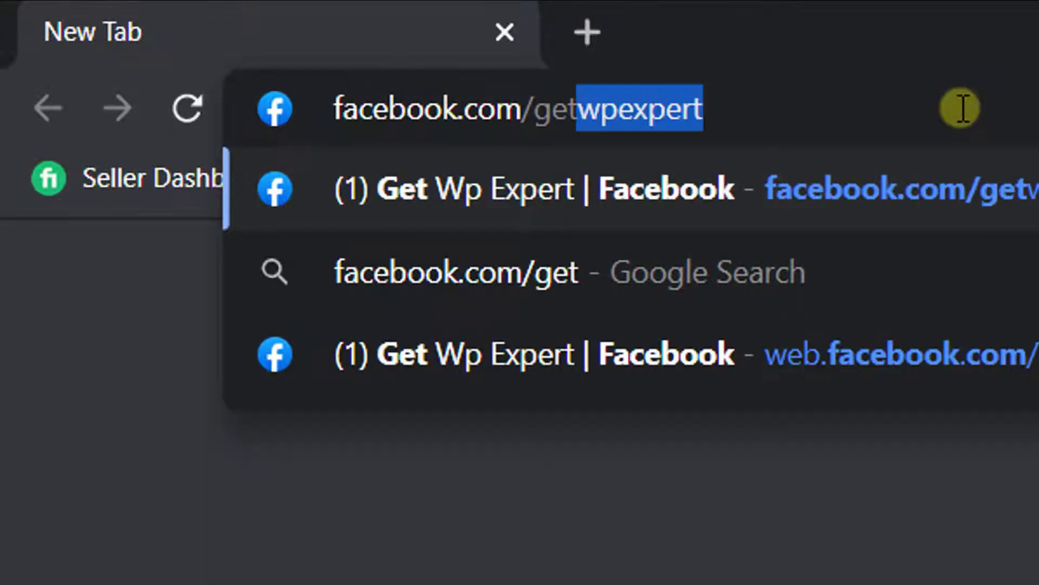
pyautogui.press('Right')
pyautogui.press('Return')
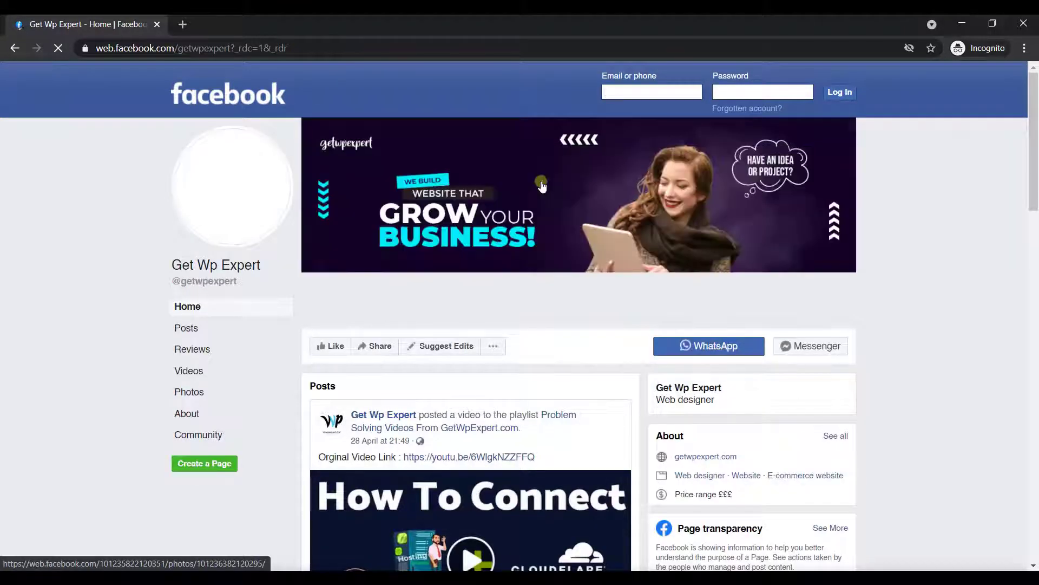
pyautogui.scroll(-1, 743, 431)
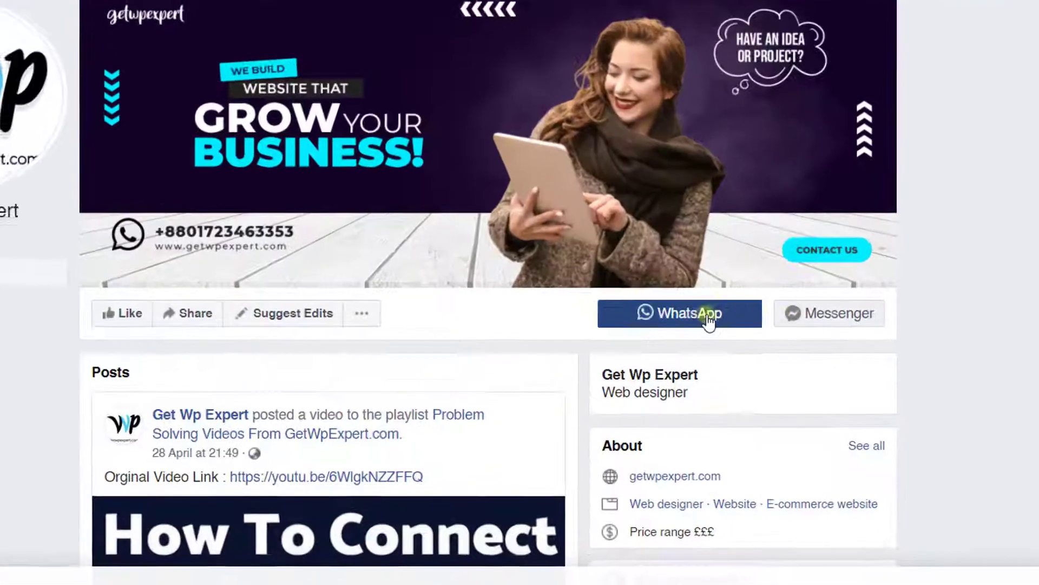
pyautogui.scroll(-8, 121, 343)
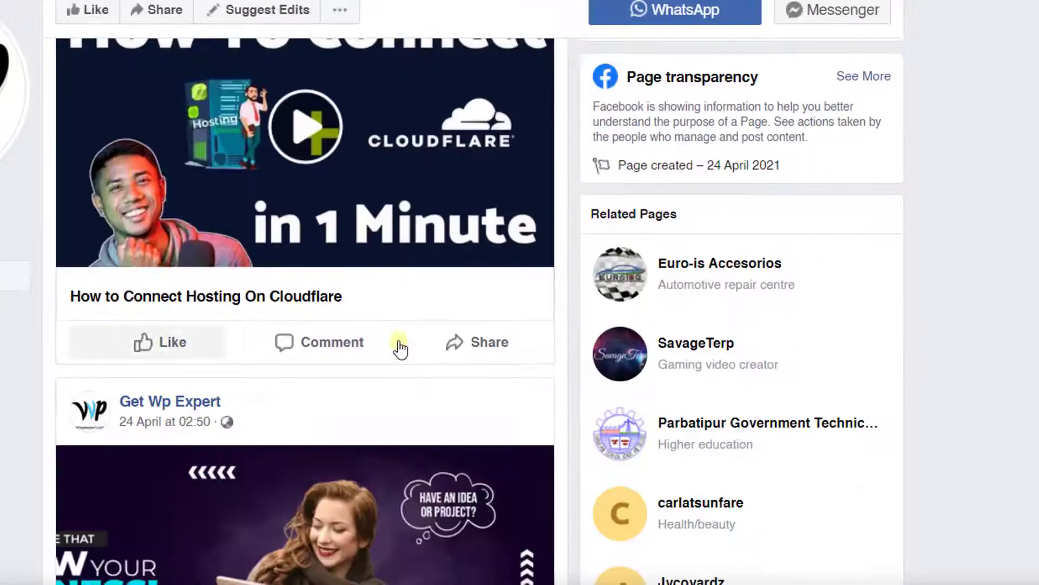
pyautogui.scroll(5, 436, 342)
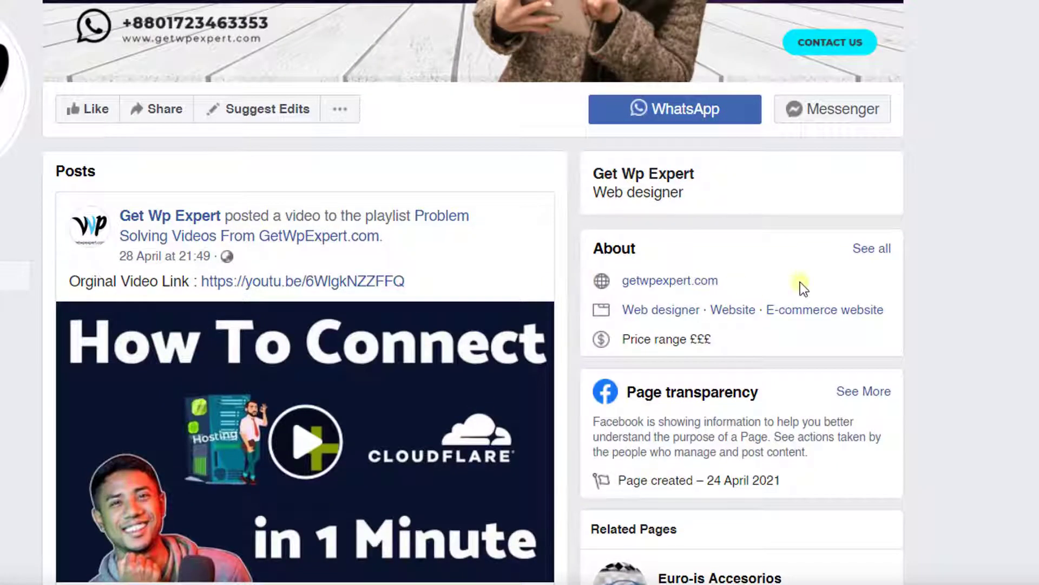